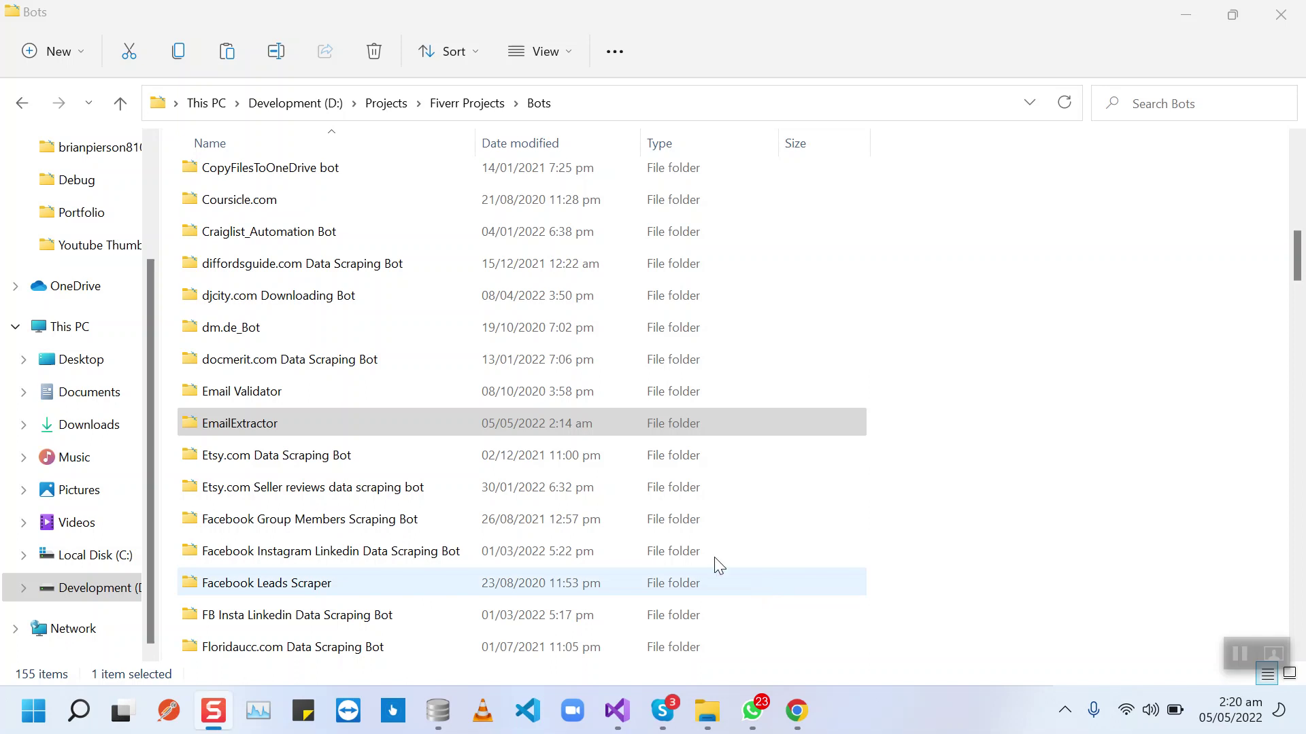
# Browse to EmailExtractor > Application Files > Email Extractor_1_0_1_3 and select the Email Extractor application.
pyautogui.click(243, 427)
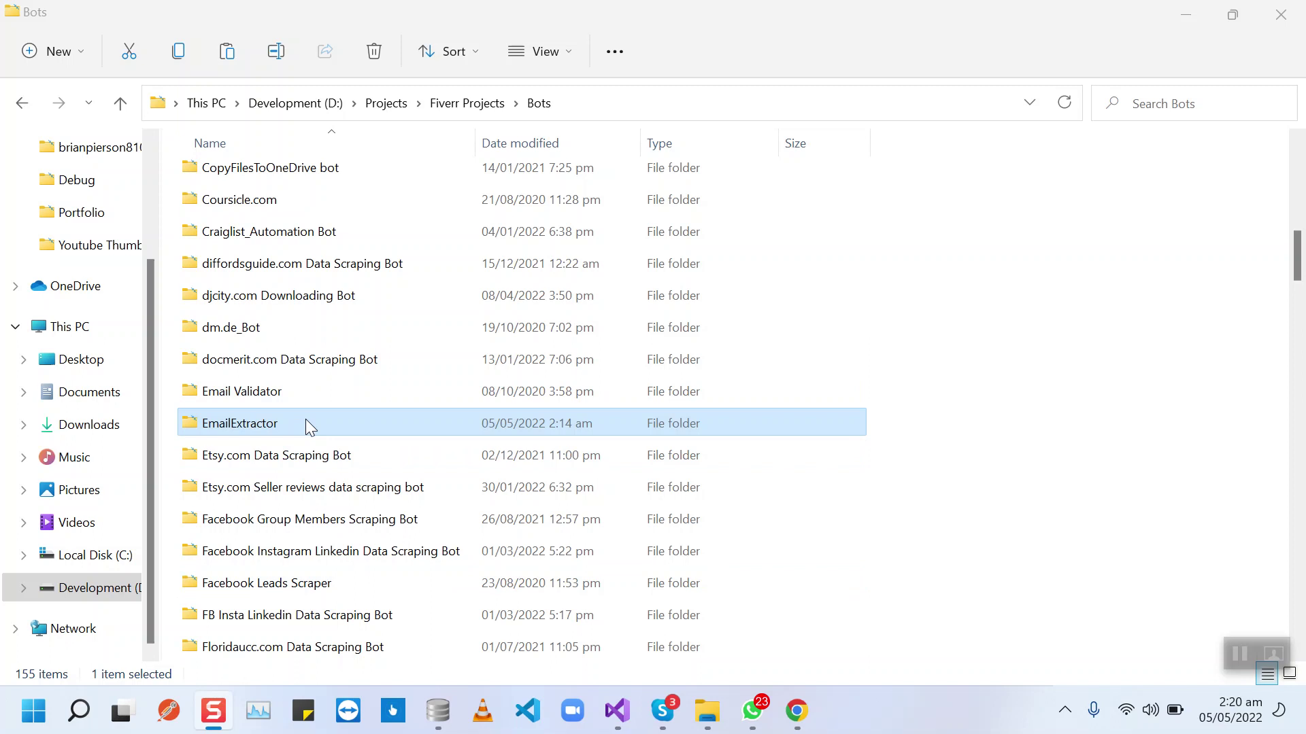
pyautogui.doubleClick(249, 423)
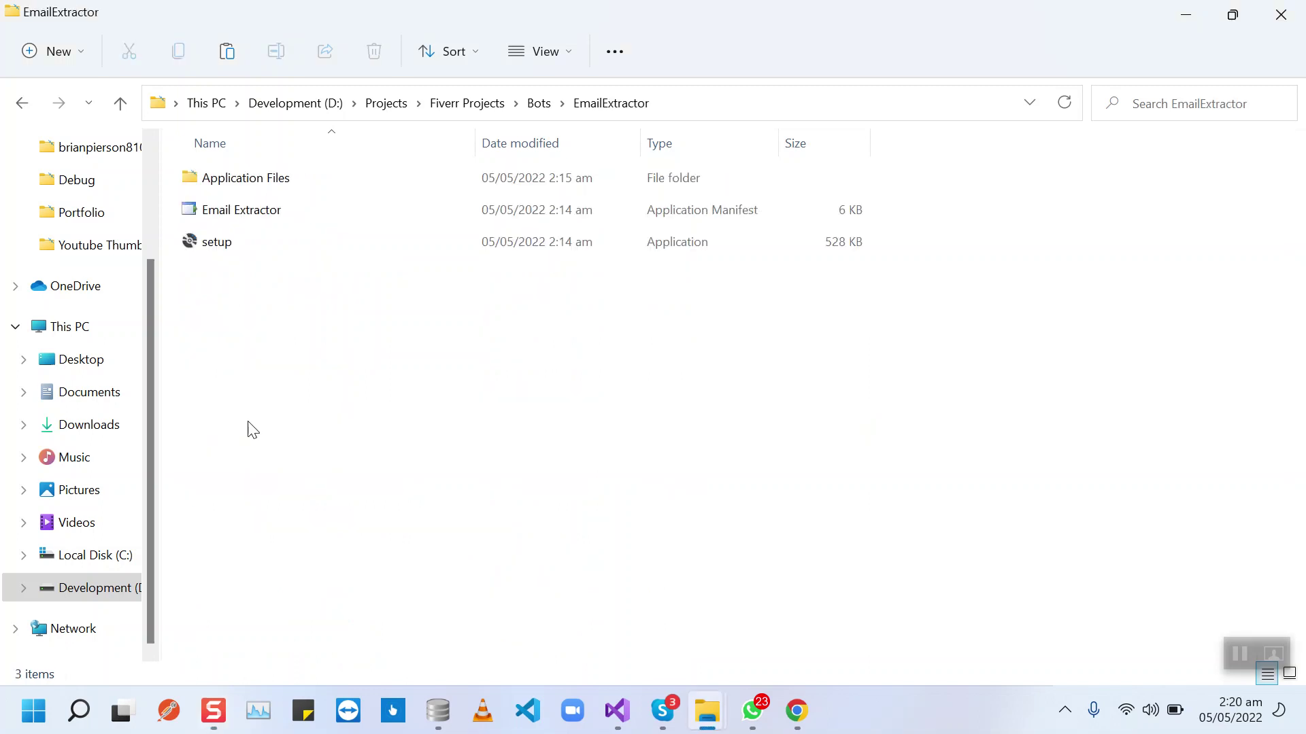
pyautogui.doubleClick(260, 188)
pyautogui.doubleClick(258, 189)
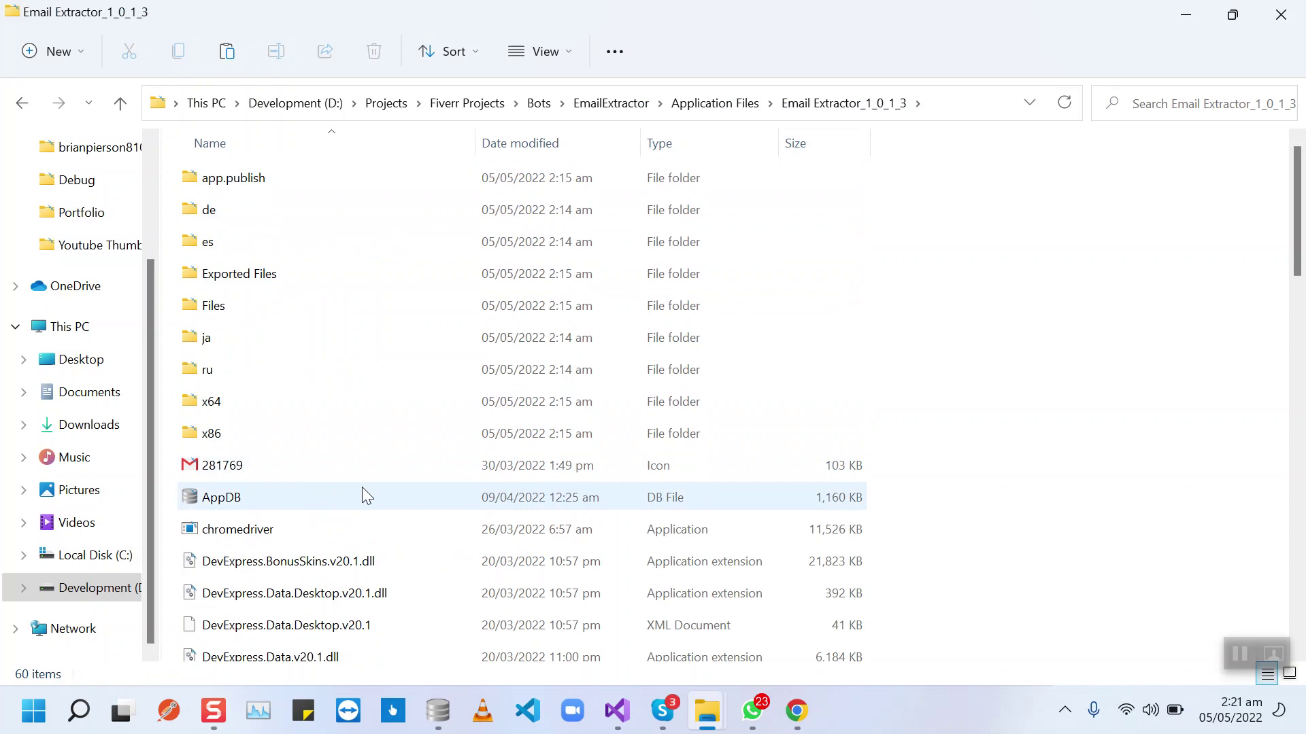
pyautogui.scroll(-2, 362, 486)
pyautogui.scroll(-10, 362, 487)
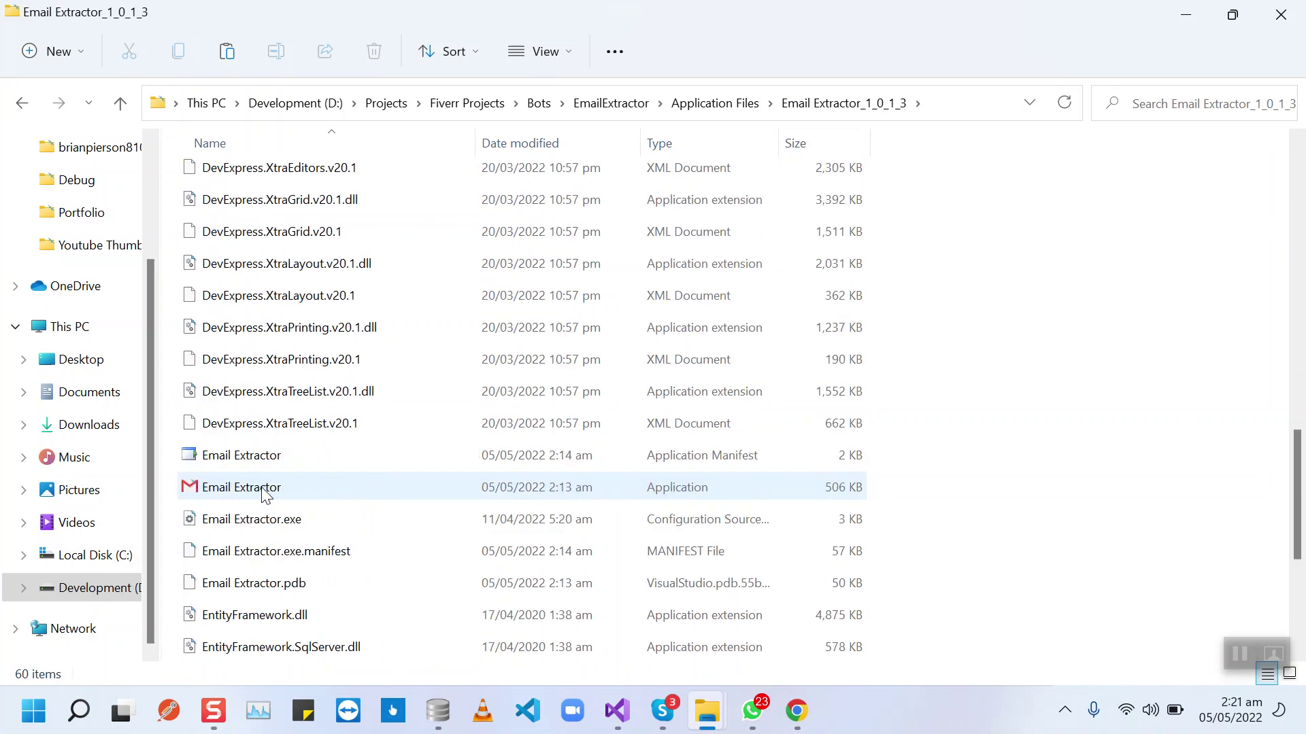
pyautogui.click(267, 488)
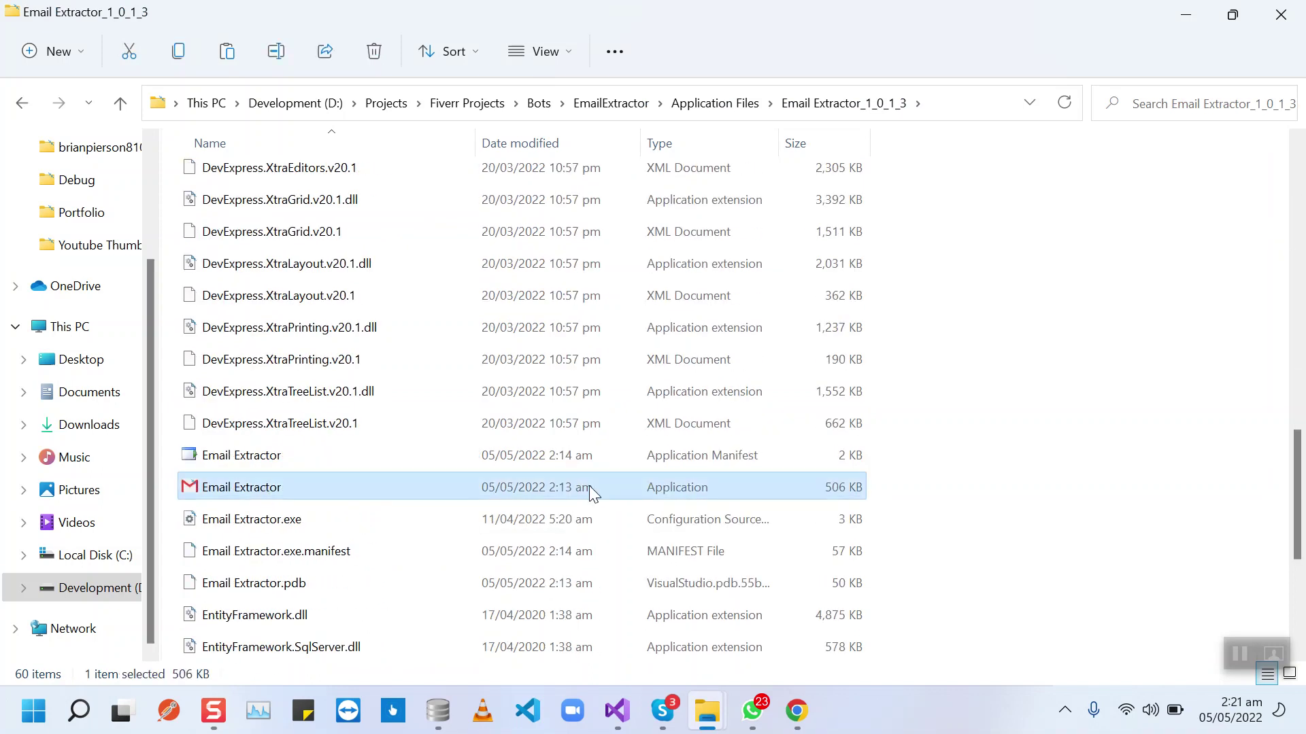
# Launch Email Extractor, shift its window slightly, and focus the Website Urls/Domains box.
pyautogui.doubleClick(253, 494)
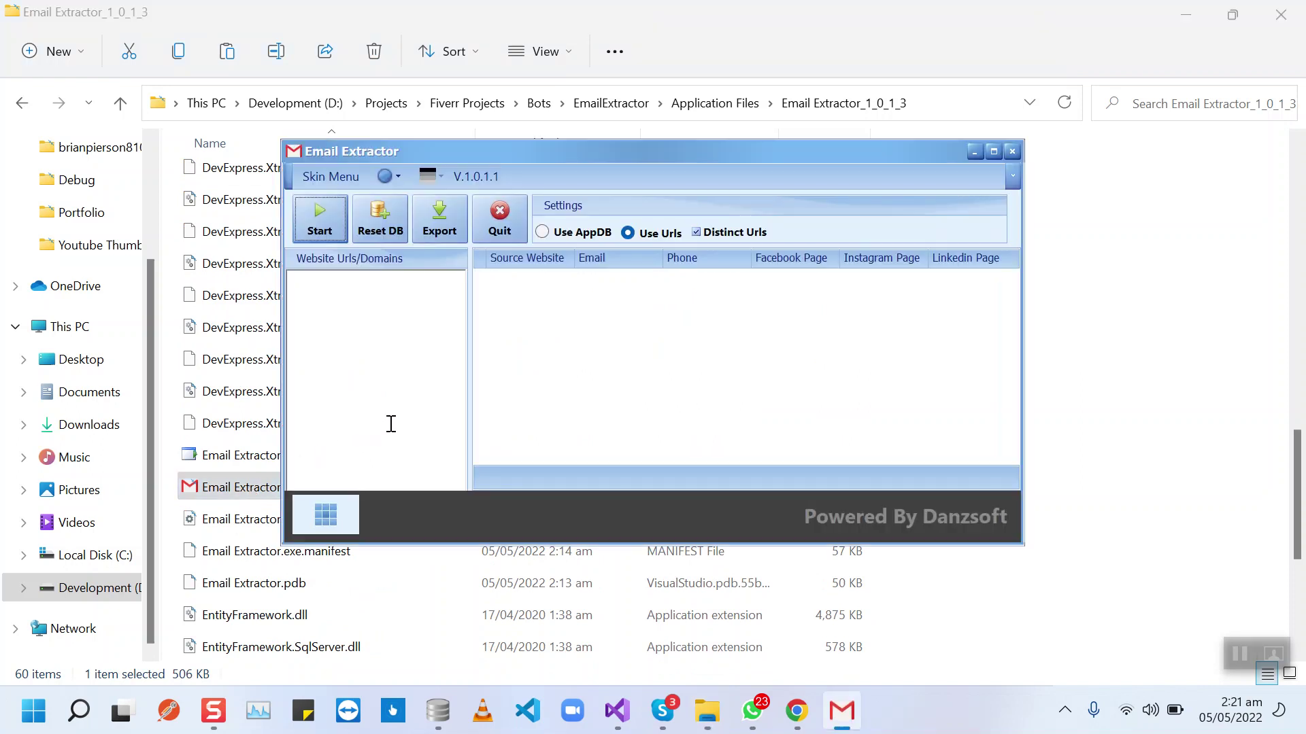
pyautogui.moveTo(630, 148); pyautogui.dragTo(643, 139)
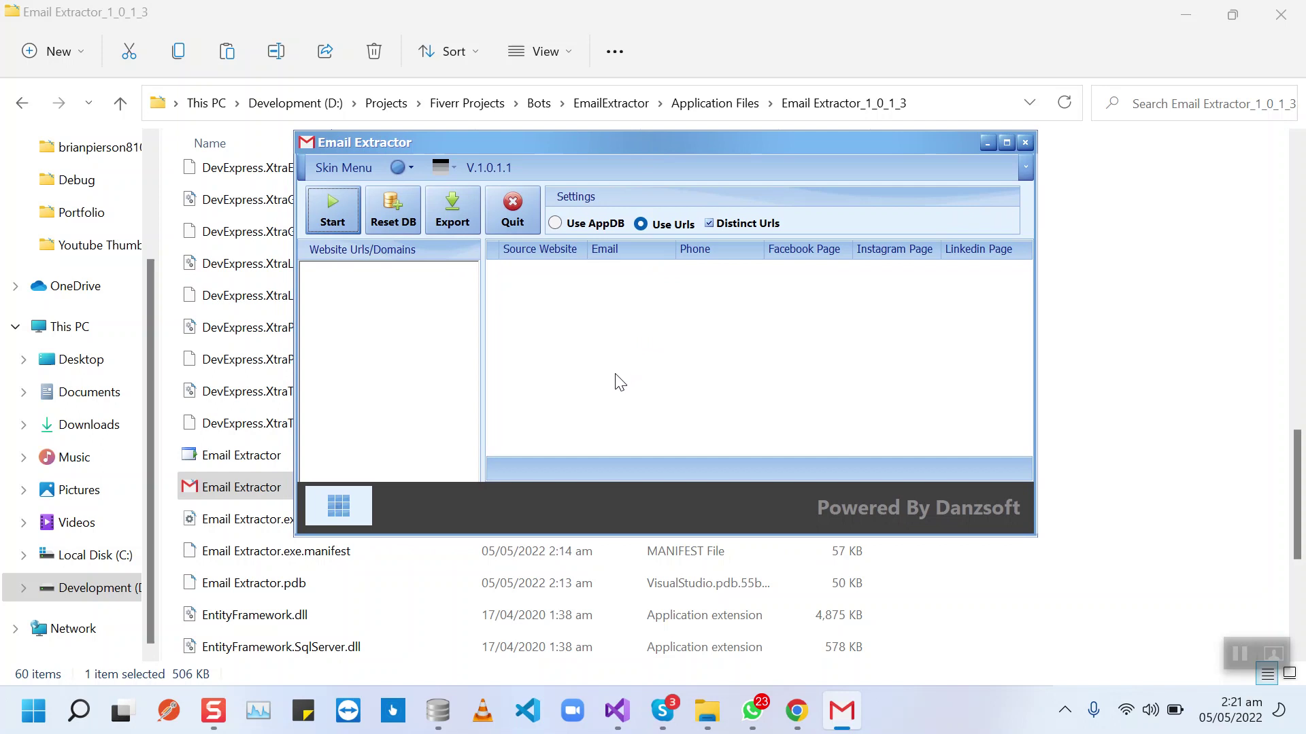
pyautogui.click(392, 301)
# Copy the first 50 Website values from DB Browser's Table_1 and paste them into the URL box.
pyautogui.click(438, 711)
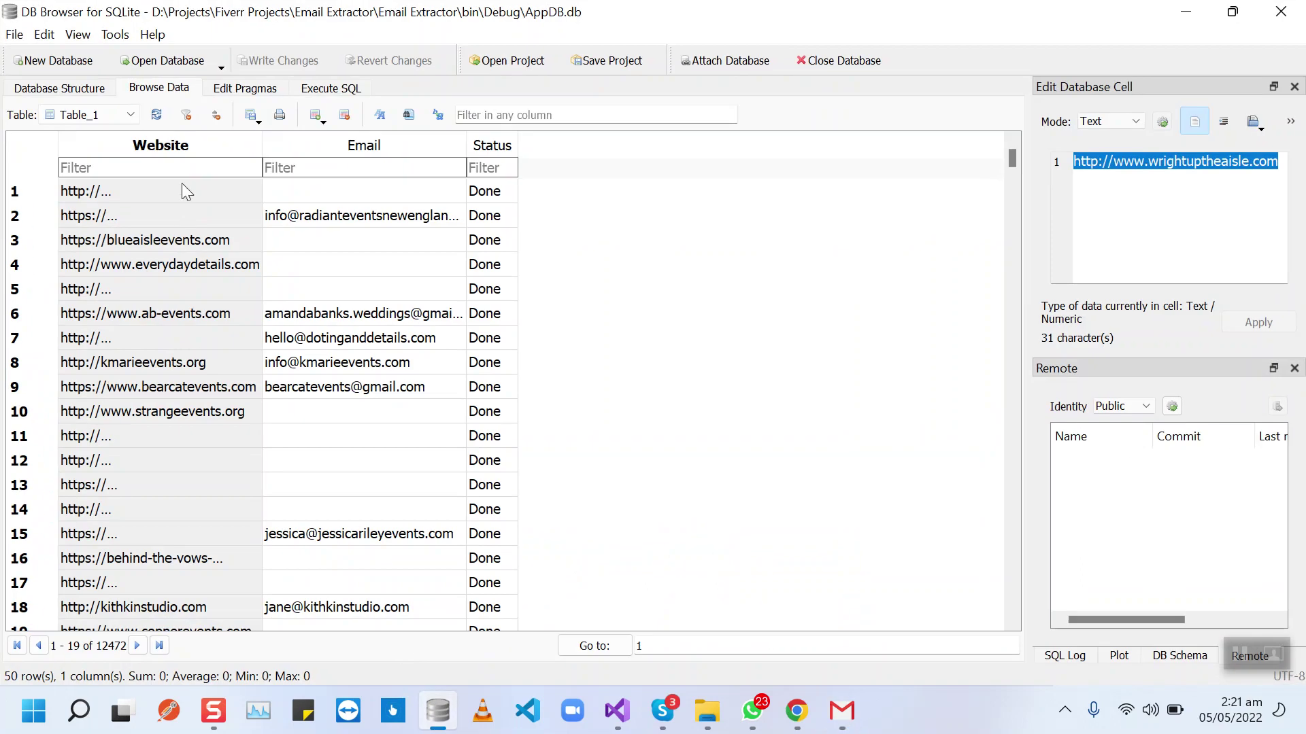
pyautogui.scroll(-12, 188, 314)
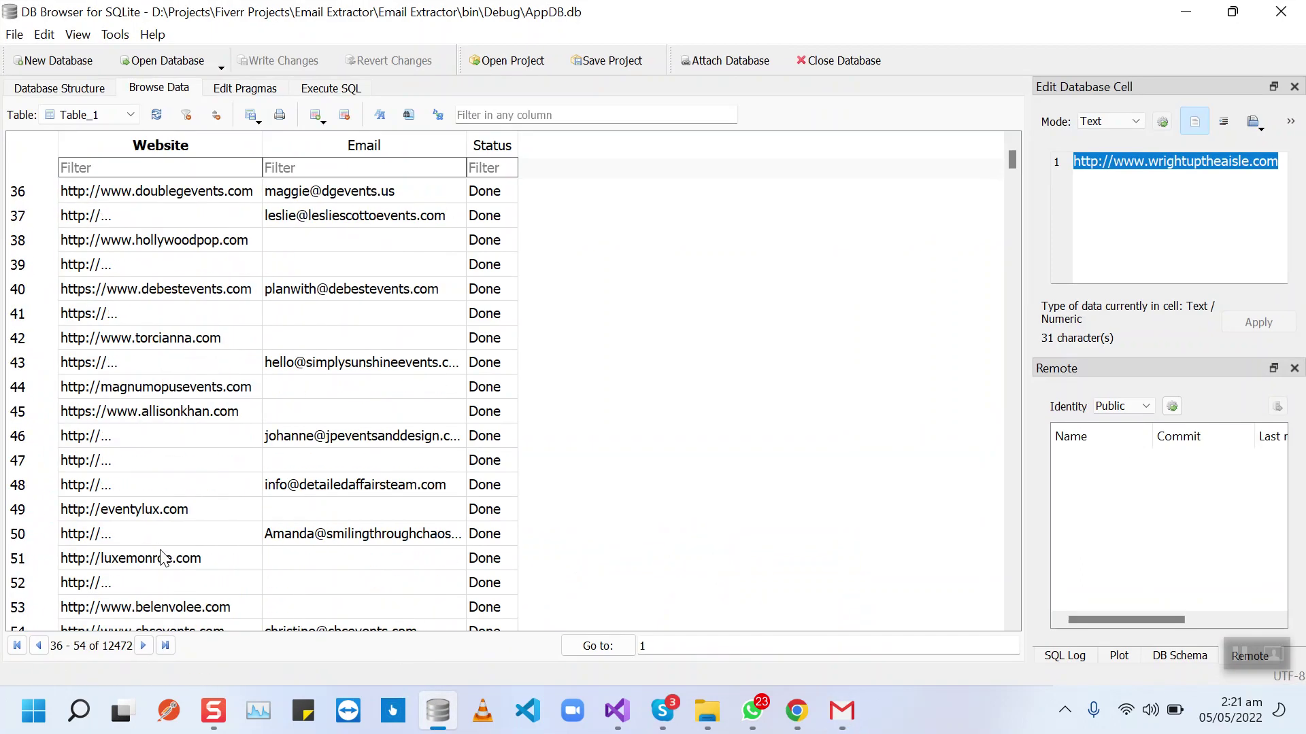
pyautogui.keyDown('shift'); pyautogui.click(140, 535); pyautogui.keyUp('shift')
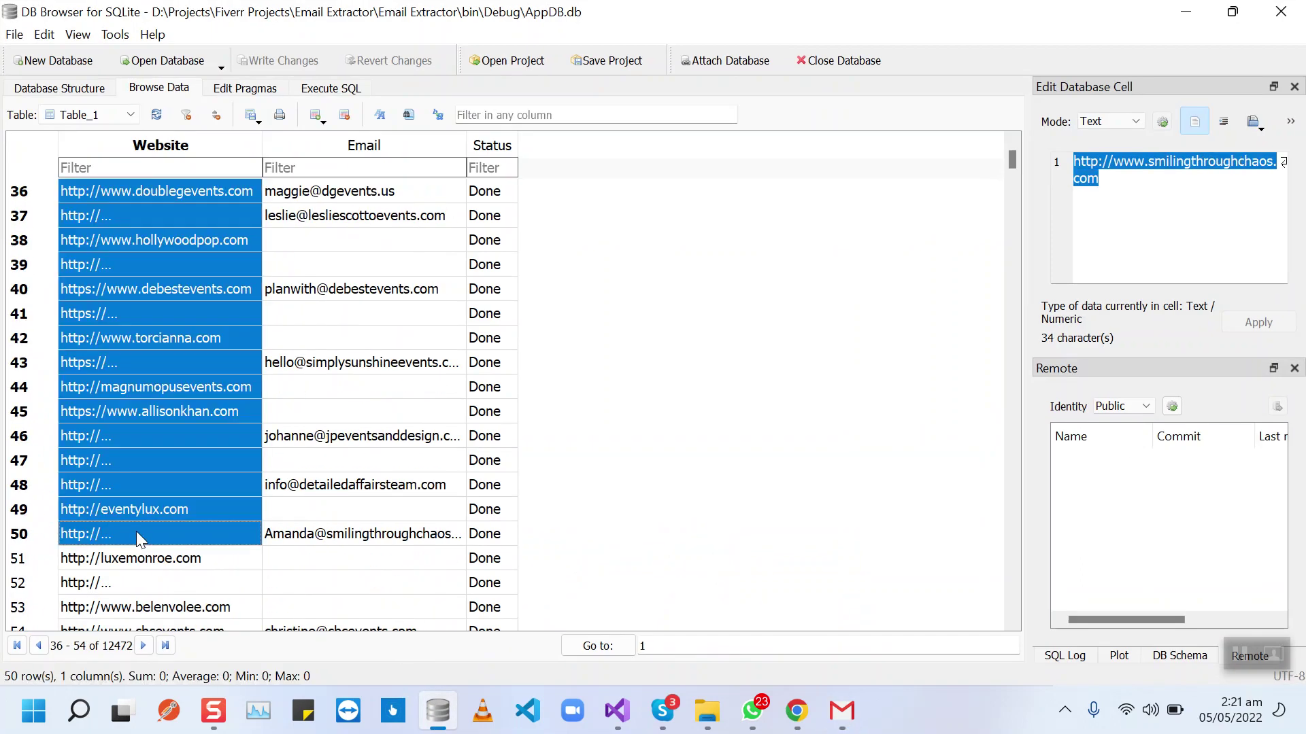
pyautogui.click(1185, 12)
pyautogui.hotkey('ctrl', 'v')
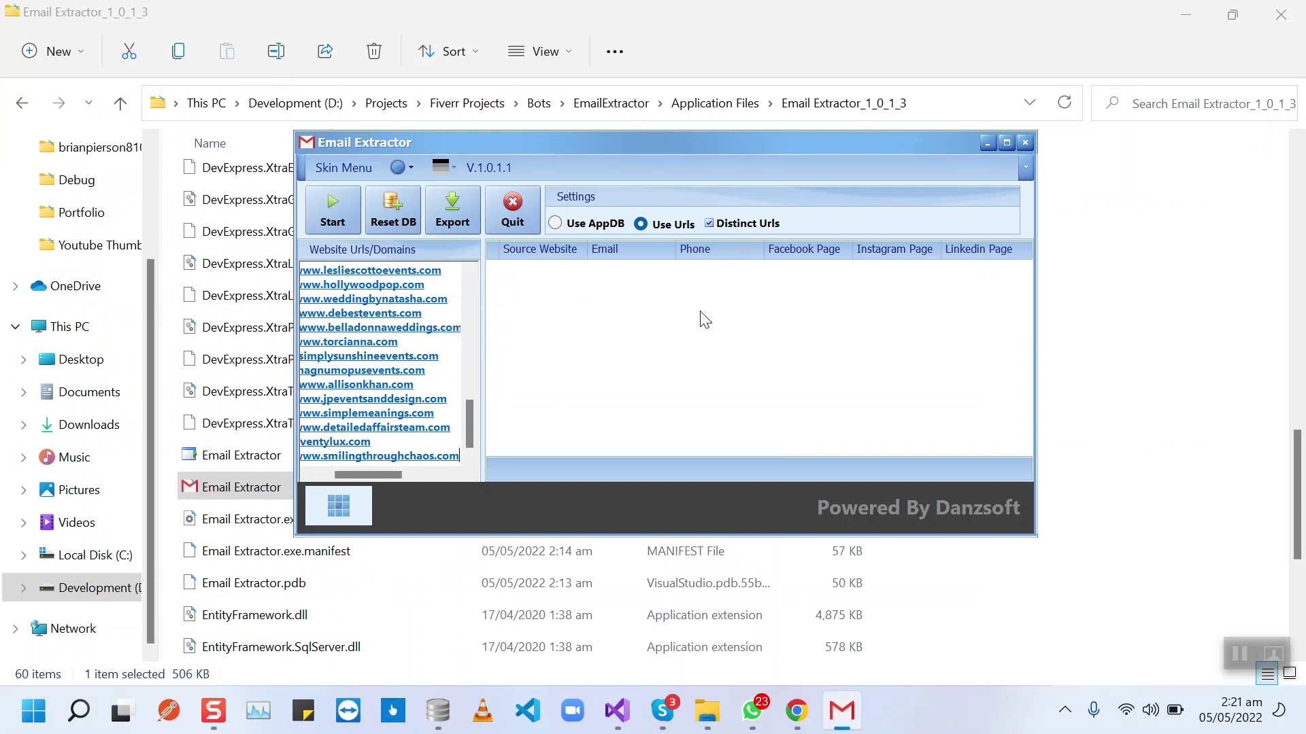
# Scroll through the pasted website URL list to review it.
pyautogui.moveTo(466, 416)
pyautogui.mouseDown()
pyautogui.moveTo(472, 269)
pyautogui.moveTo(470, 423)
pyautogui.mouseUp()
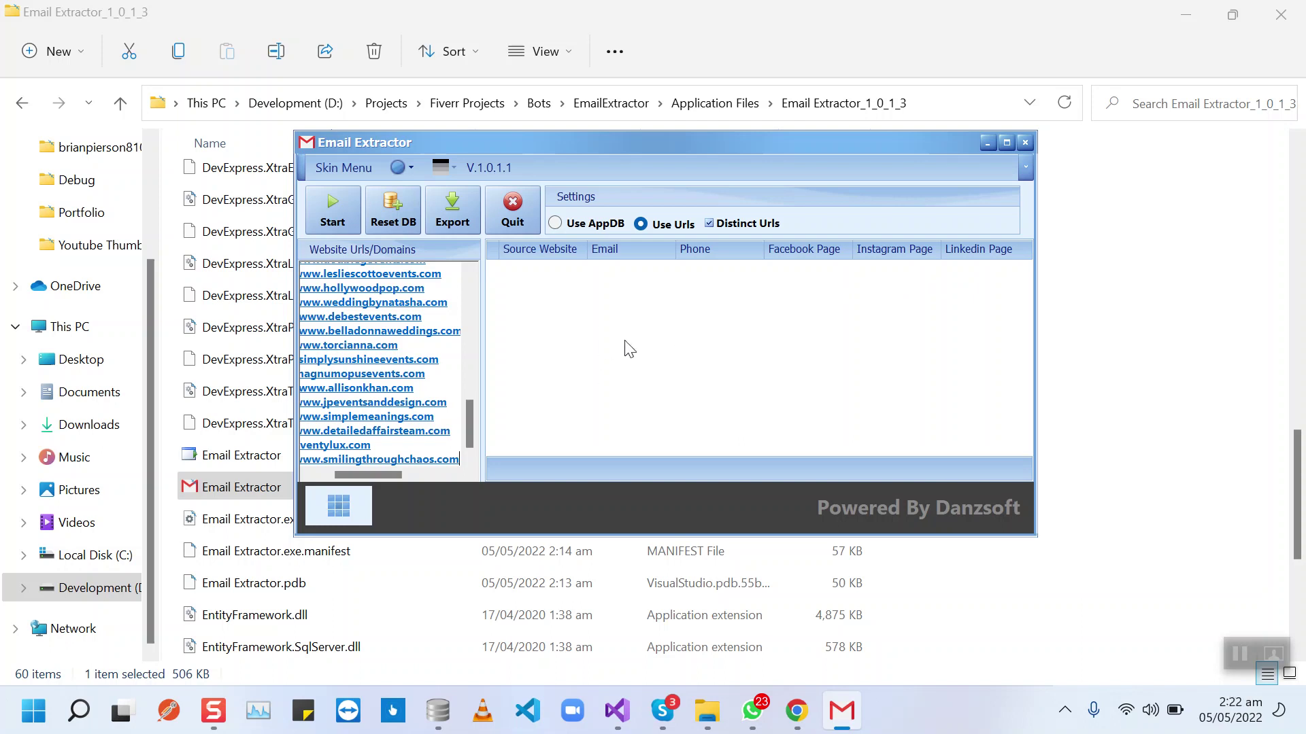
# Start the extraction and add a row count to the results grid footer.
pyautogui.click(332, 219)
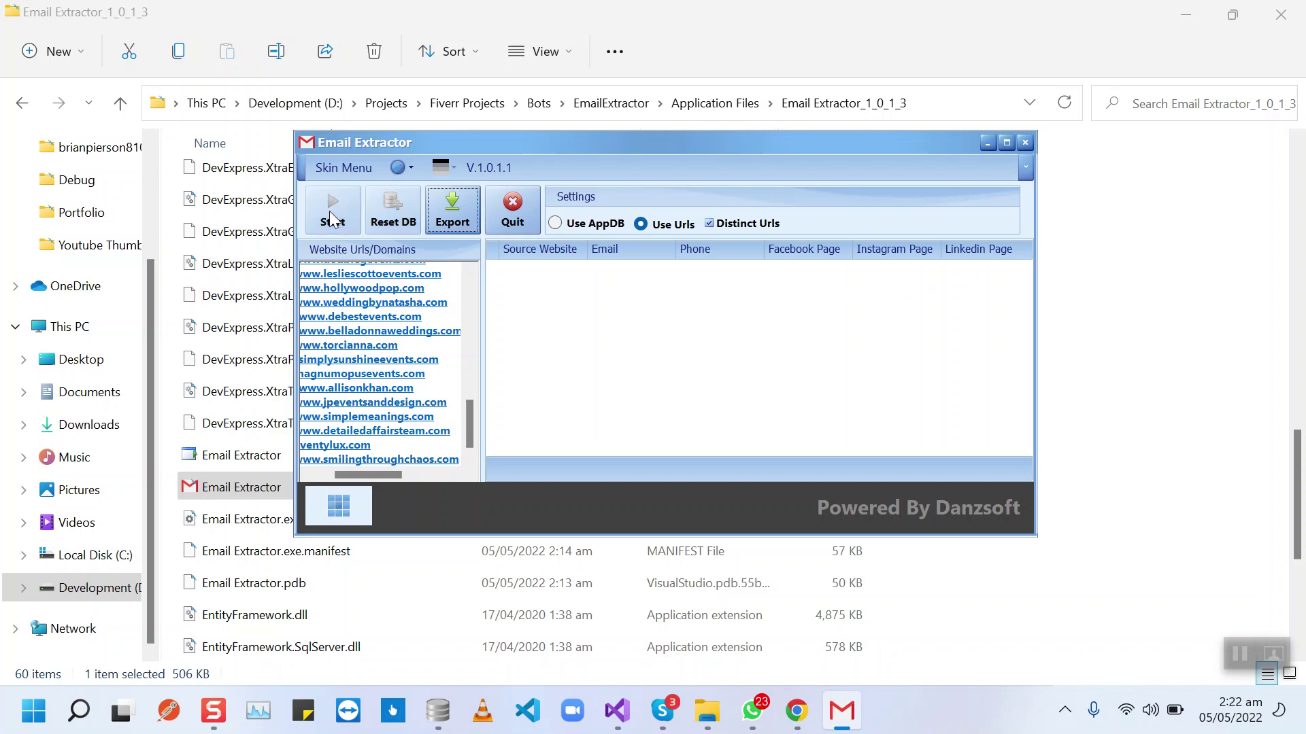
pyautogui.rightClick(533, 464)
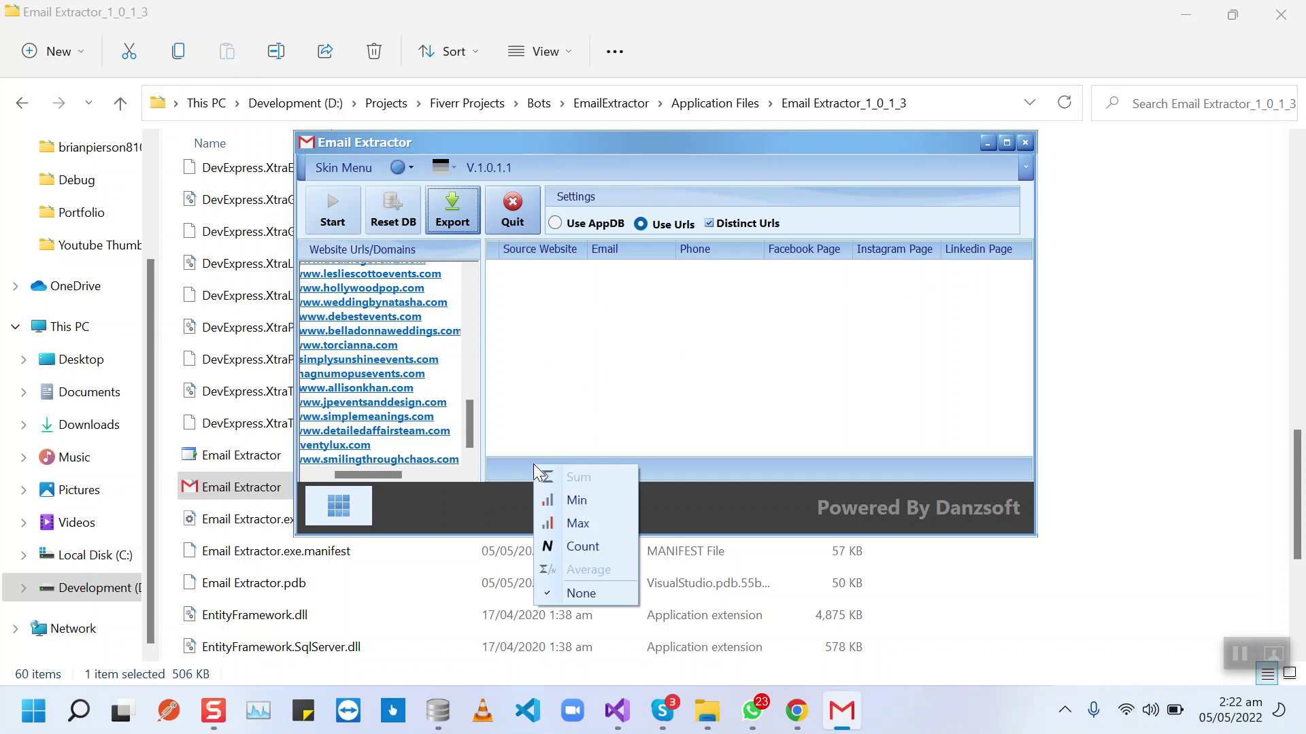
pyautogui.click(578, 546)
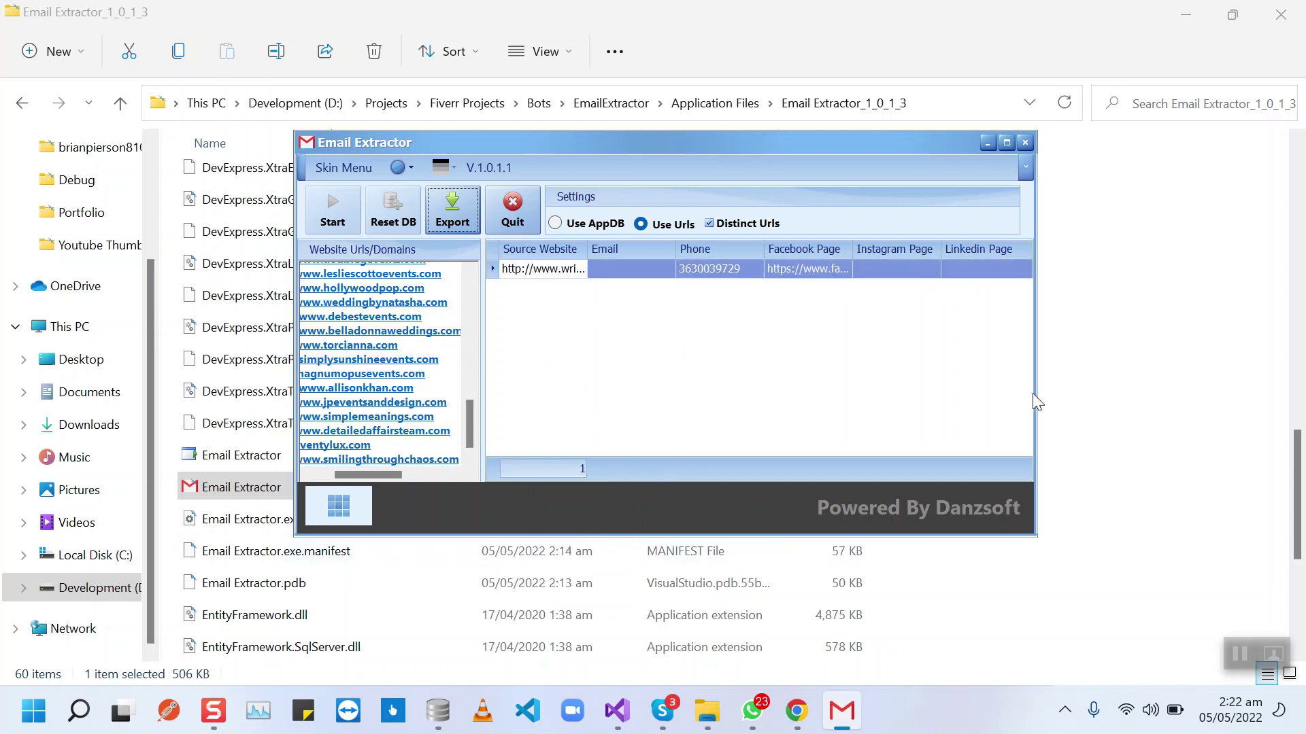
# Widen the extractor window and the Email column while the extraction runs.
pyautogui.moveTo(1034, 395); pyautogui.dragTo(1065, 395)
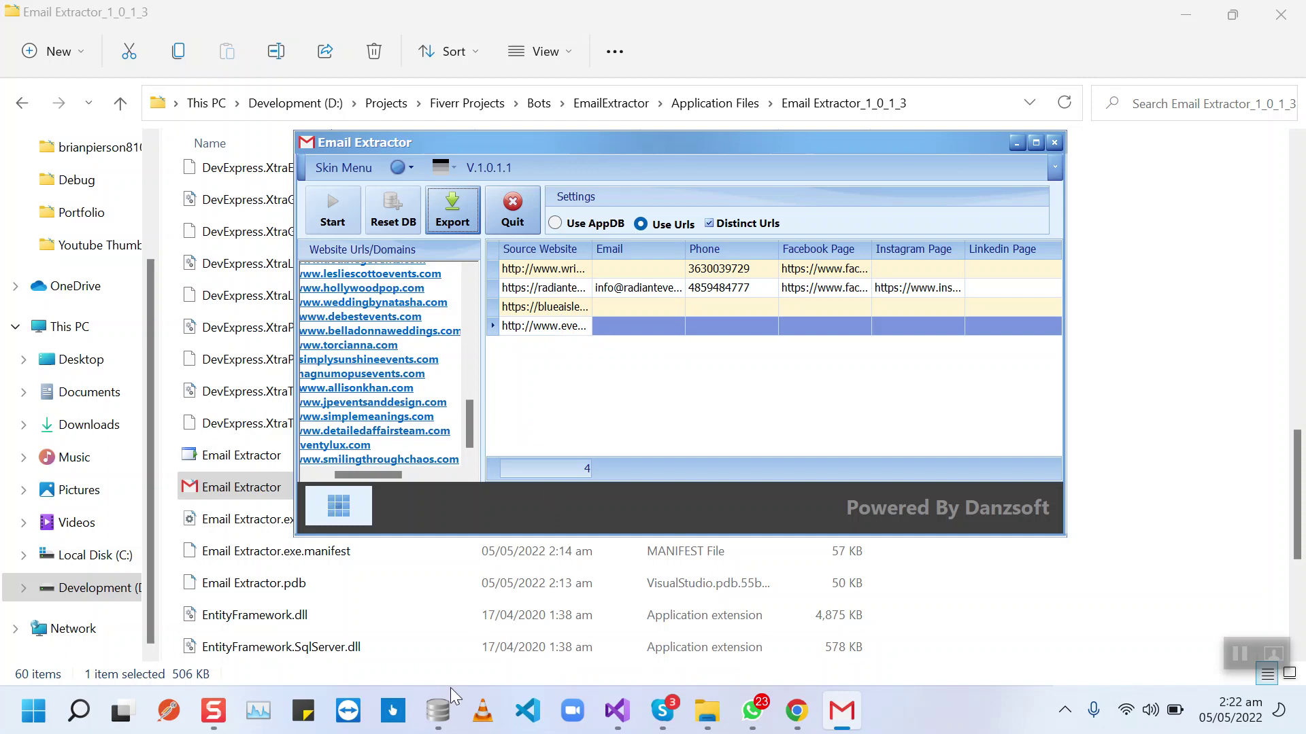
pyautogui.click(442, 714)
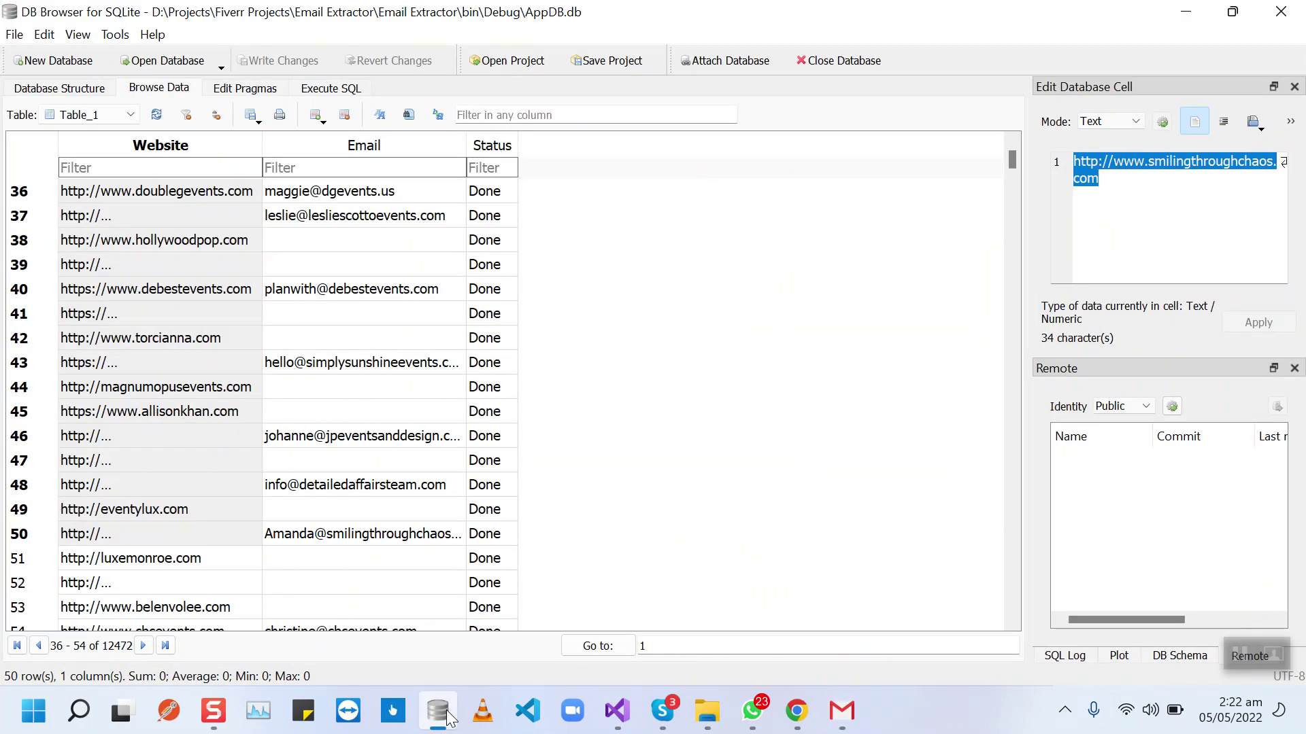
pyautogui.click(441, 712)
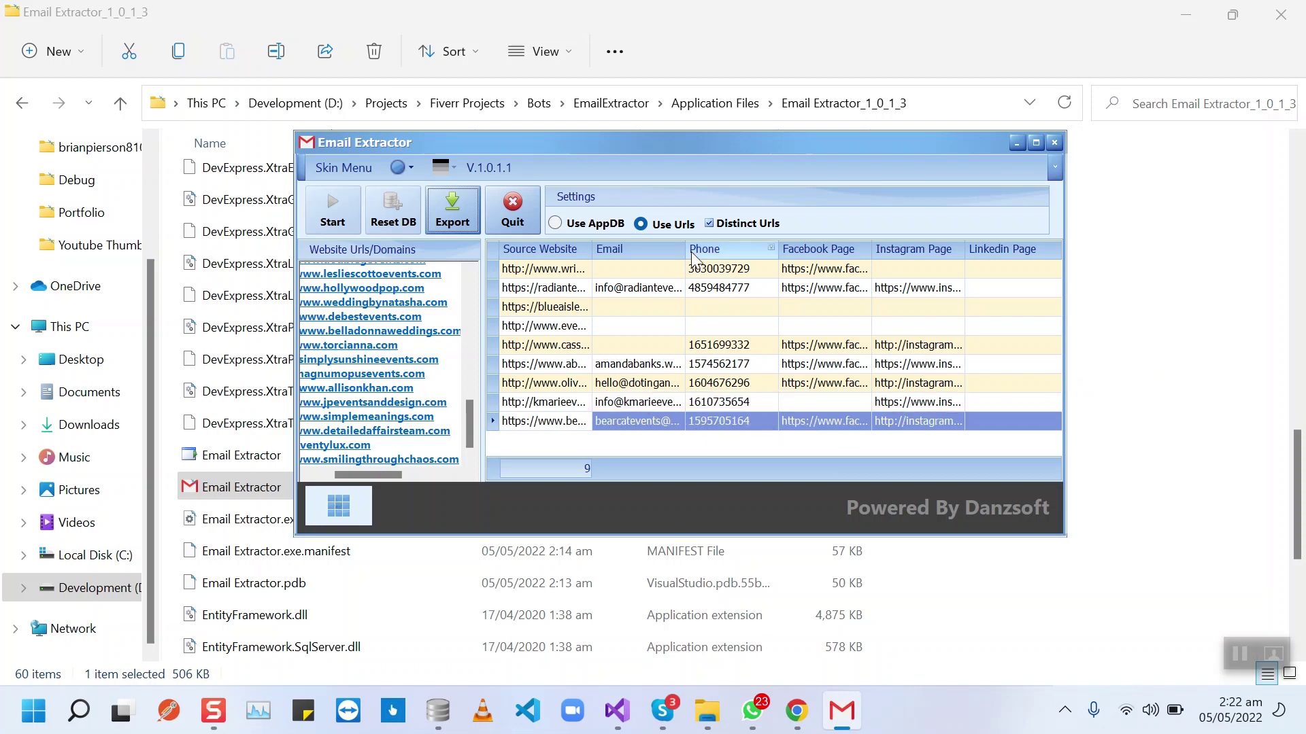
pyautogui.moveTo(686, 249); pyautogui.dragTo(714, 249)
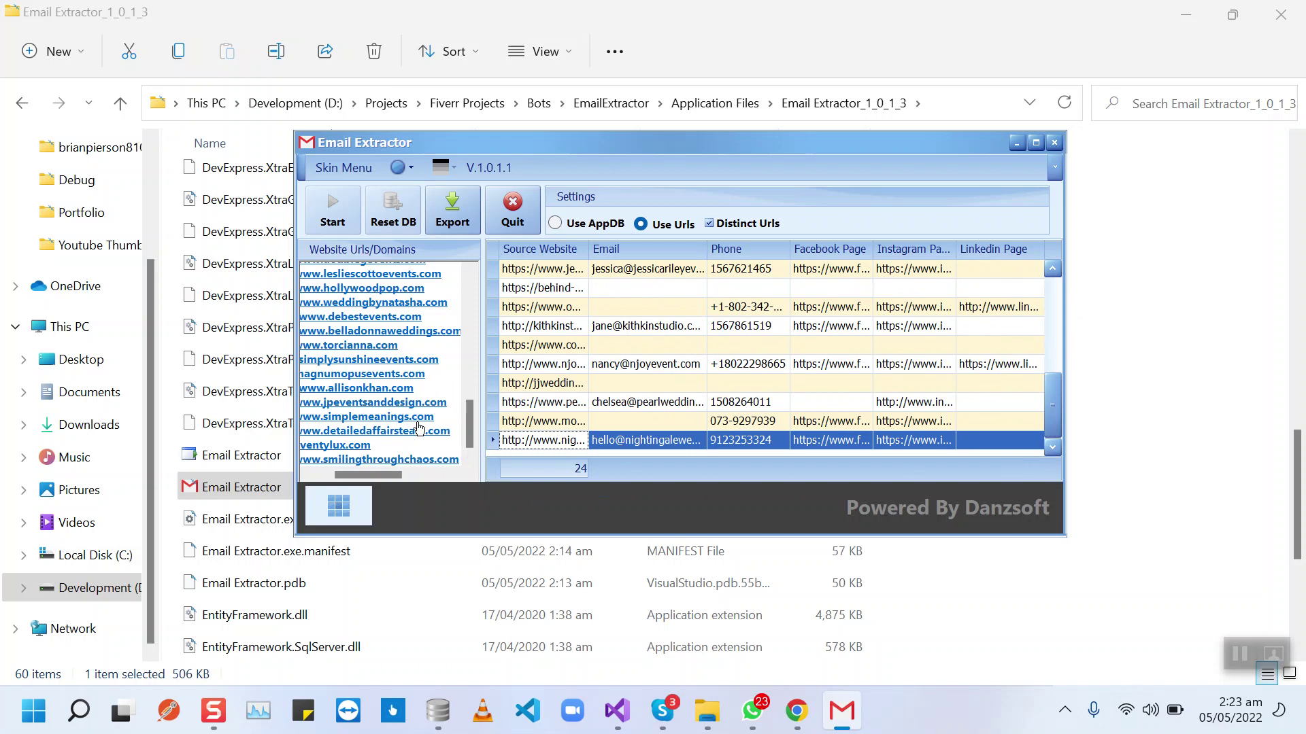
pyautogui.click(320, 476)
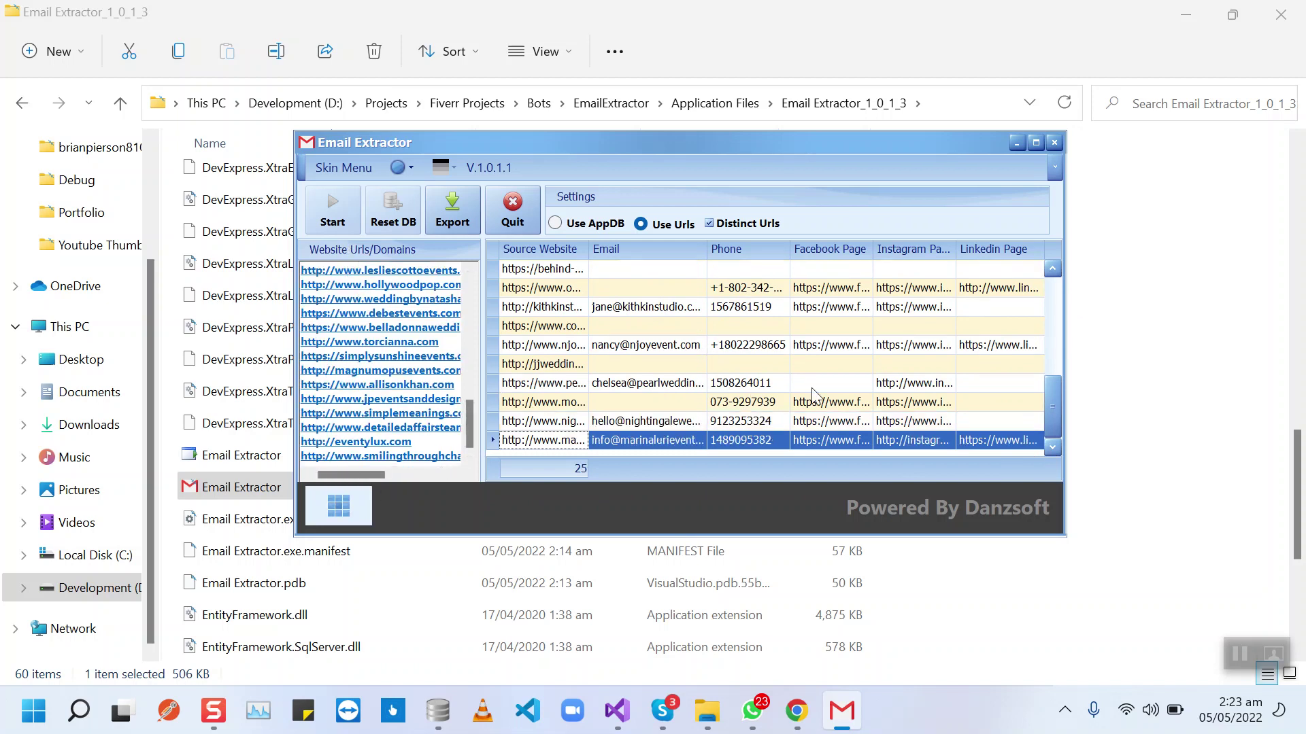
pyautogui.moveTo(1065, 372); pyautogui.dragTo(1129, 368)
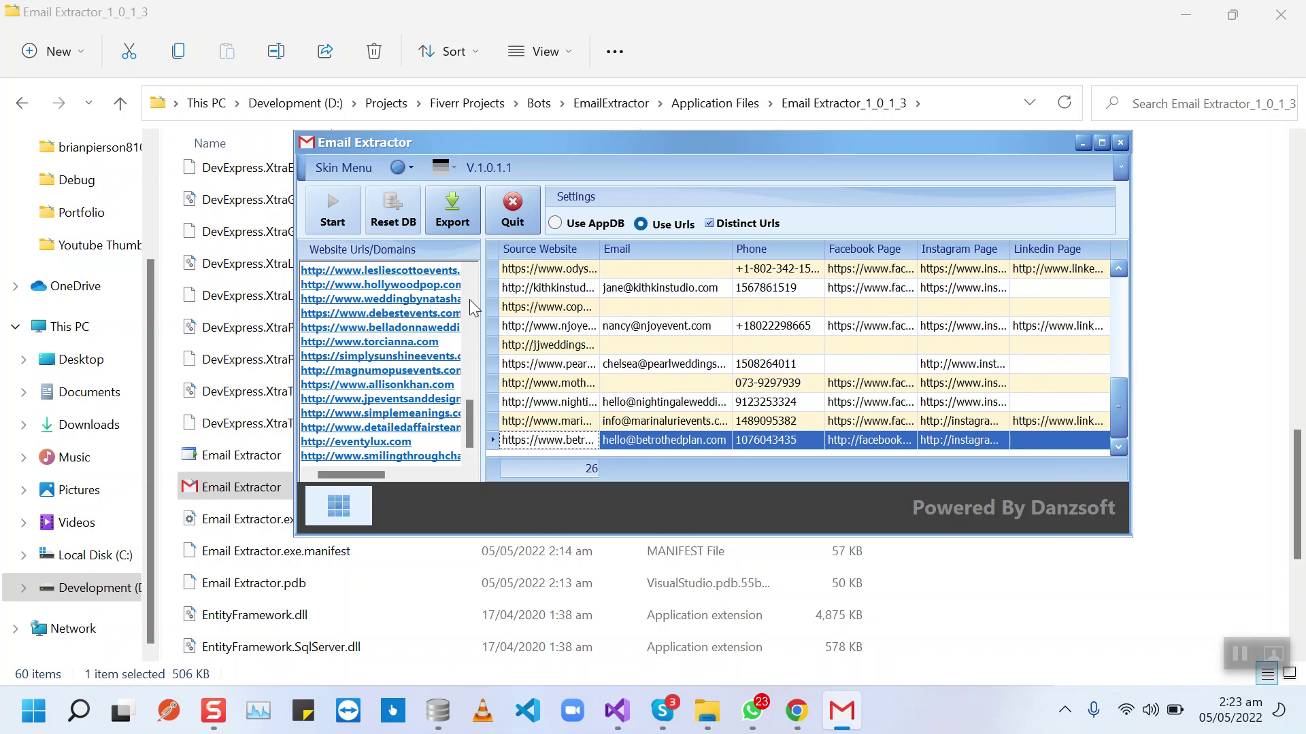
# Try the dark Sharp skin, then switch the interface to the light Coffee skin.
pyautogui.click(412, 167)
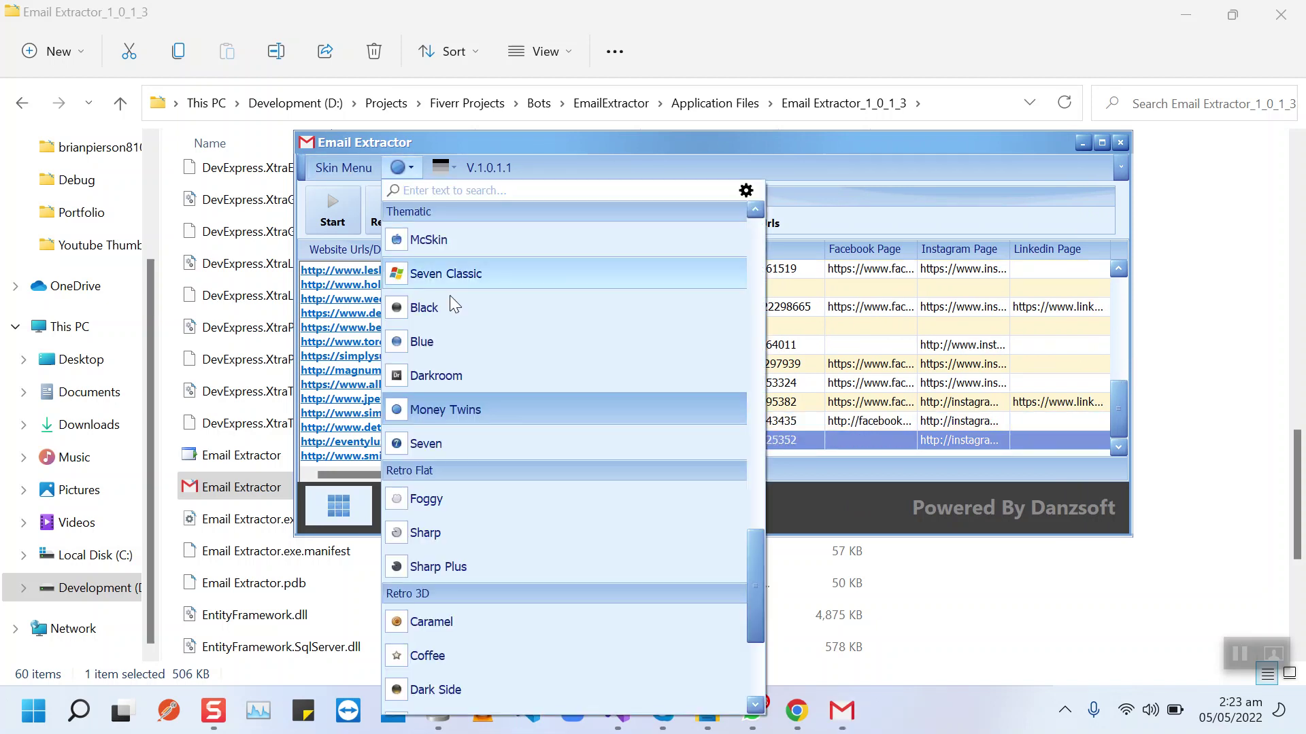
pyautogui.click(549, 532)
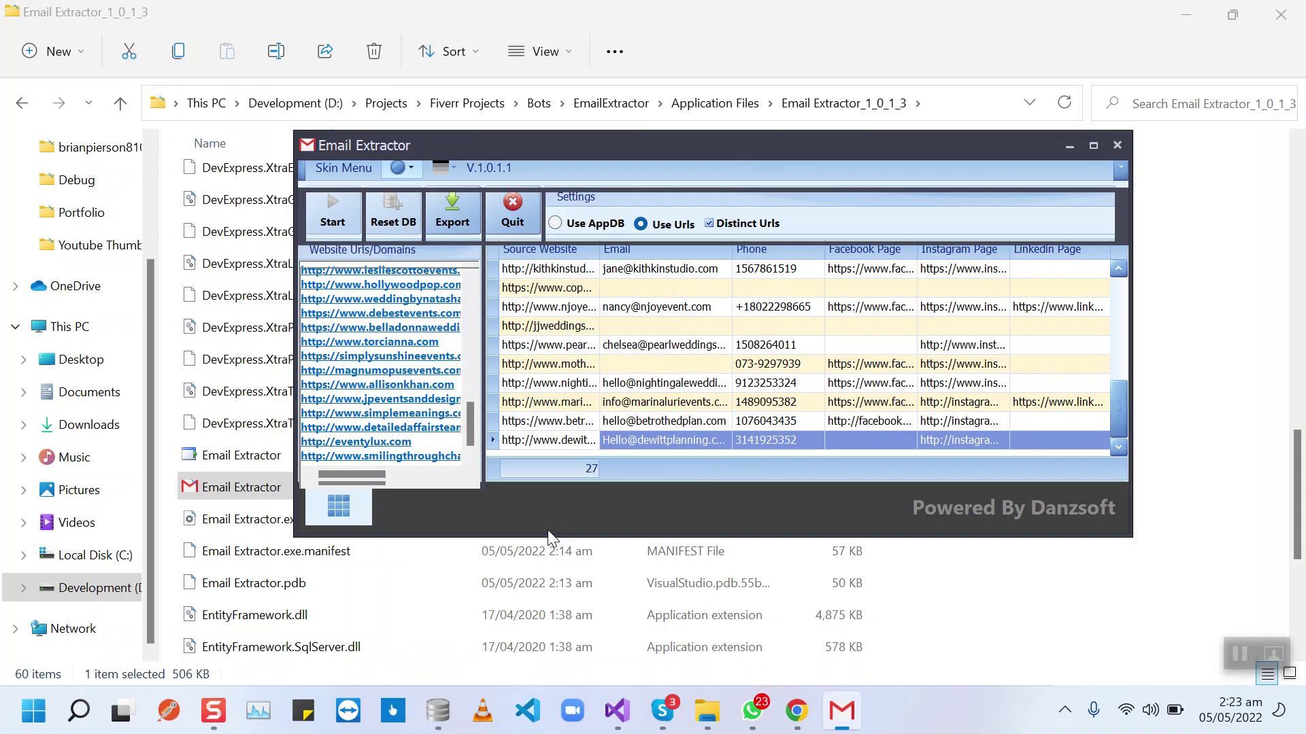
pyautogui.click(404, 174)
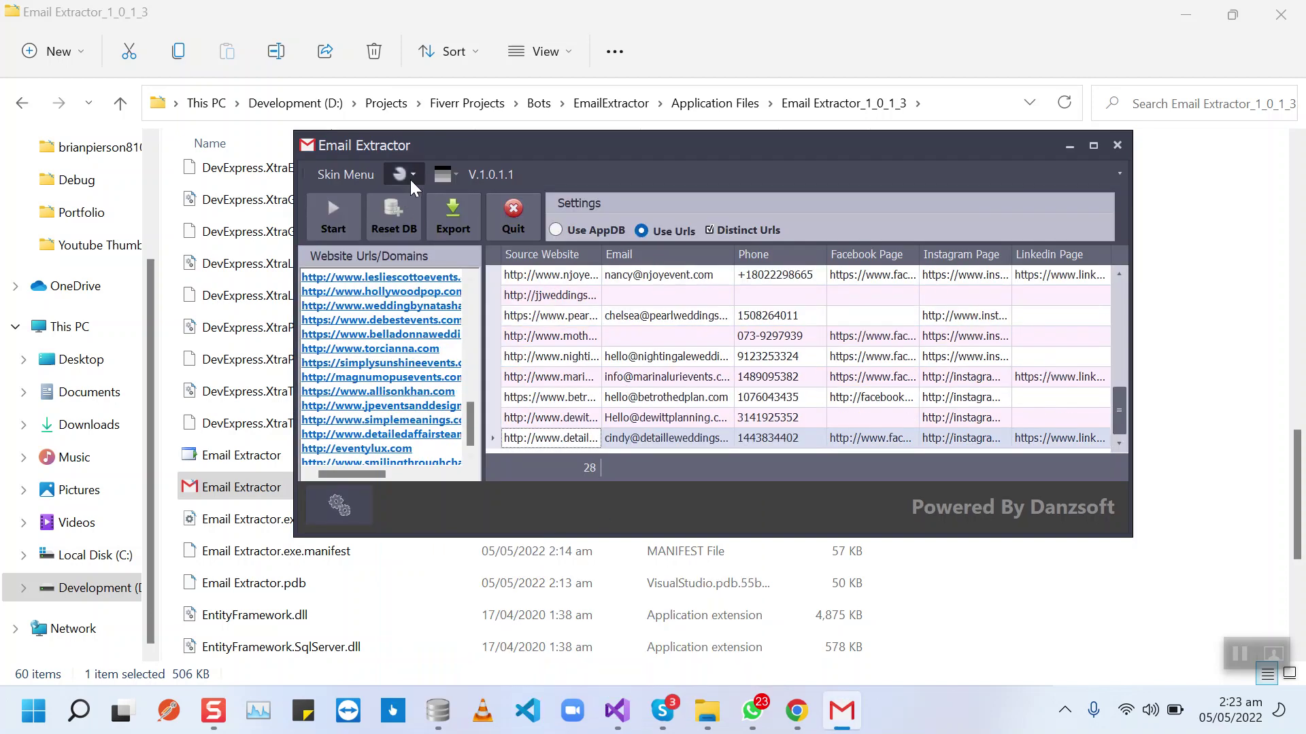
pyautogui.click(480, 476)
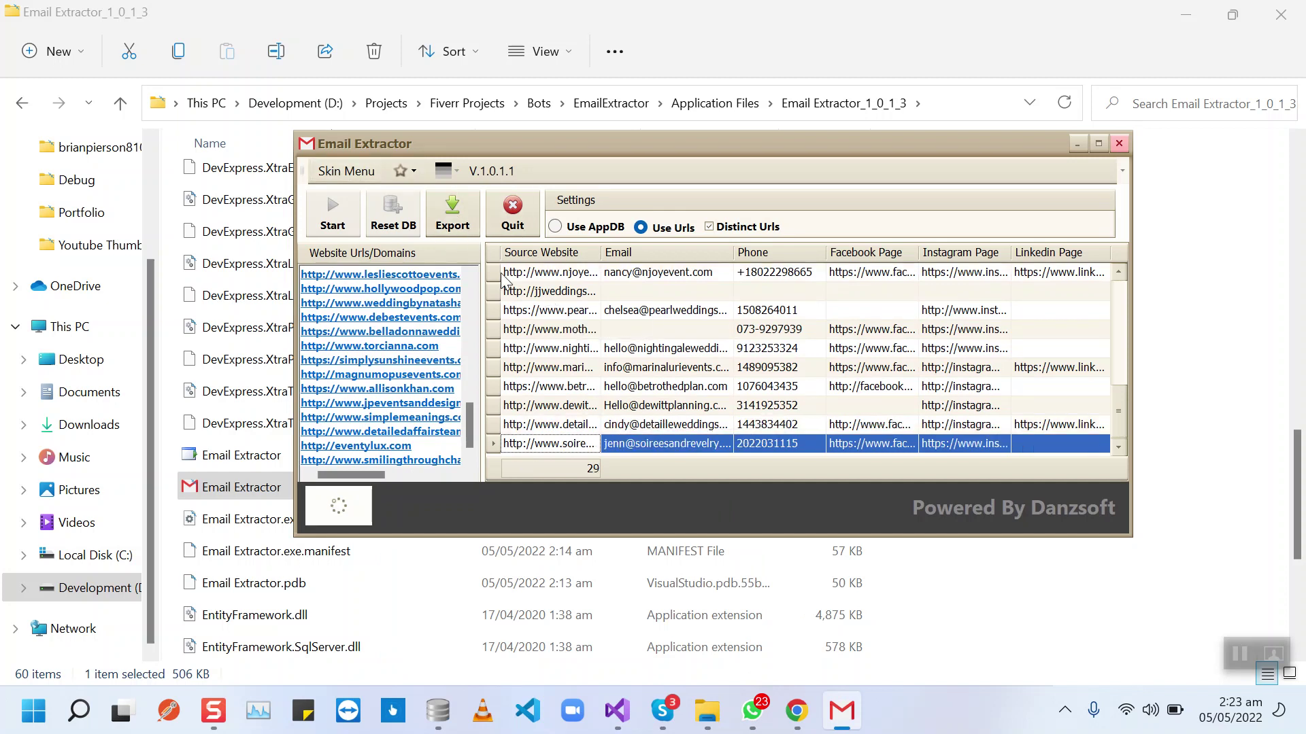
pyautogui.click(454, 224)
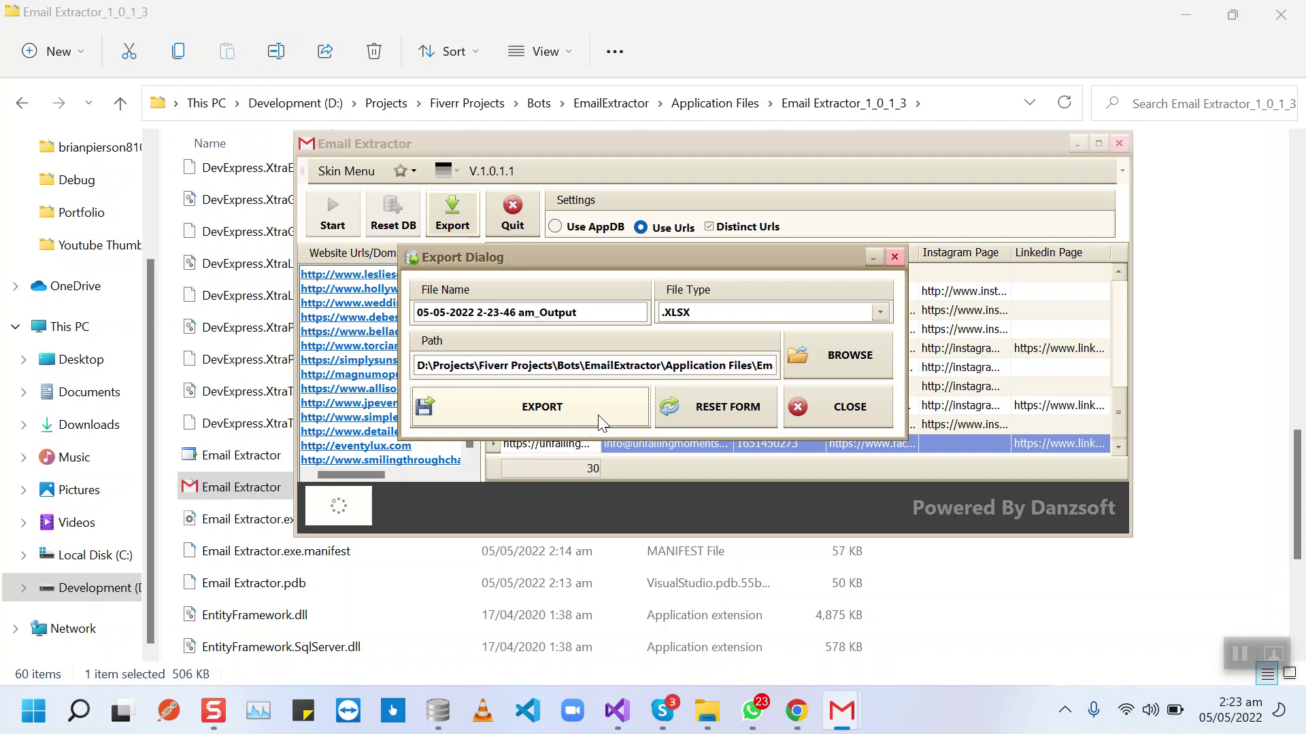
pyautogui.click(880, 313)
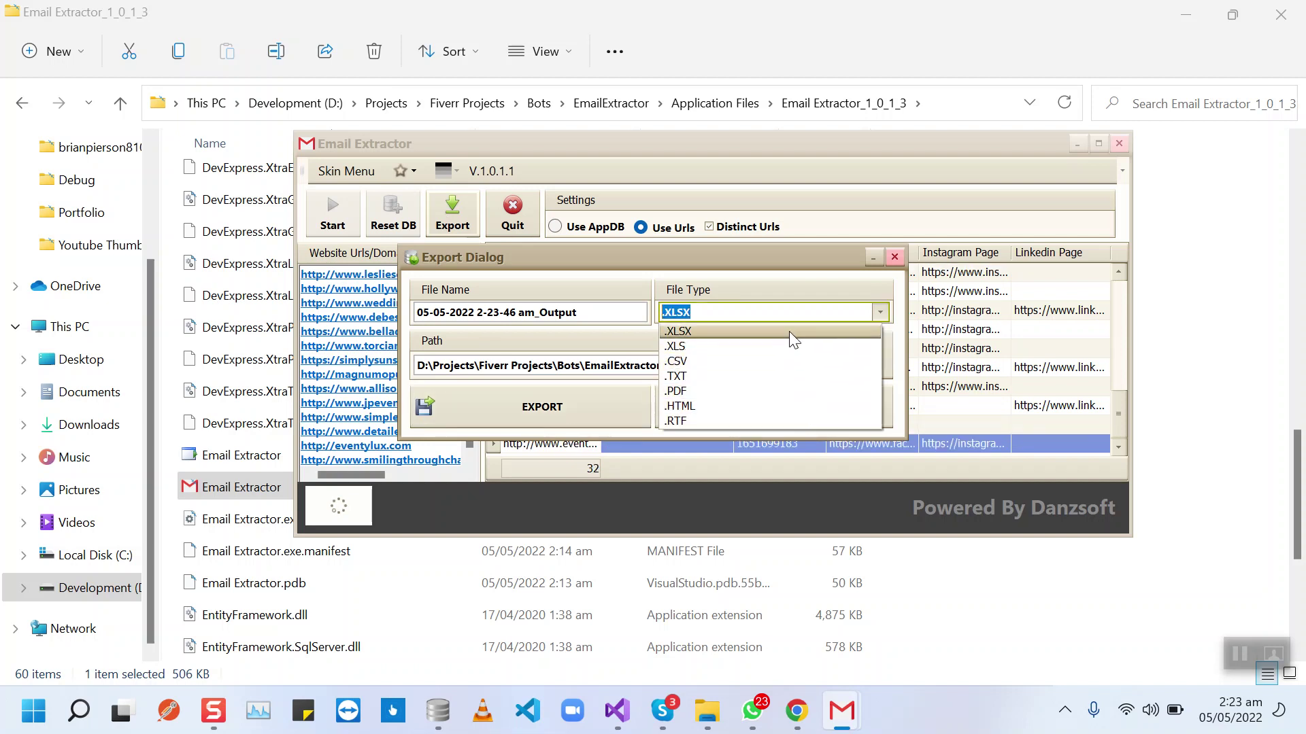
pyautogui.click(789, 332)
pyautogui.moveTo(583, 312); pyautogui.dragTo(397, 319)
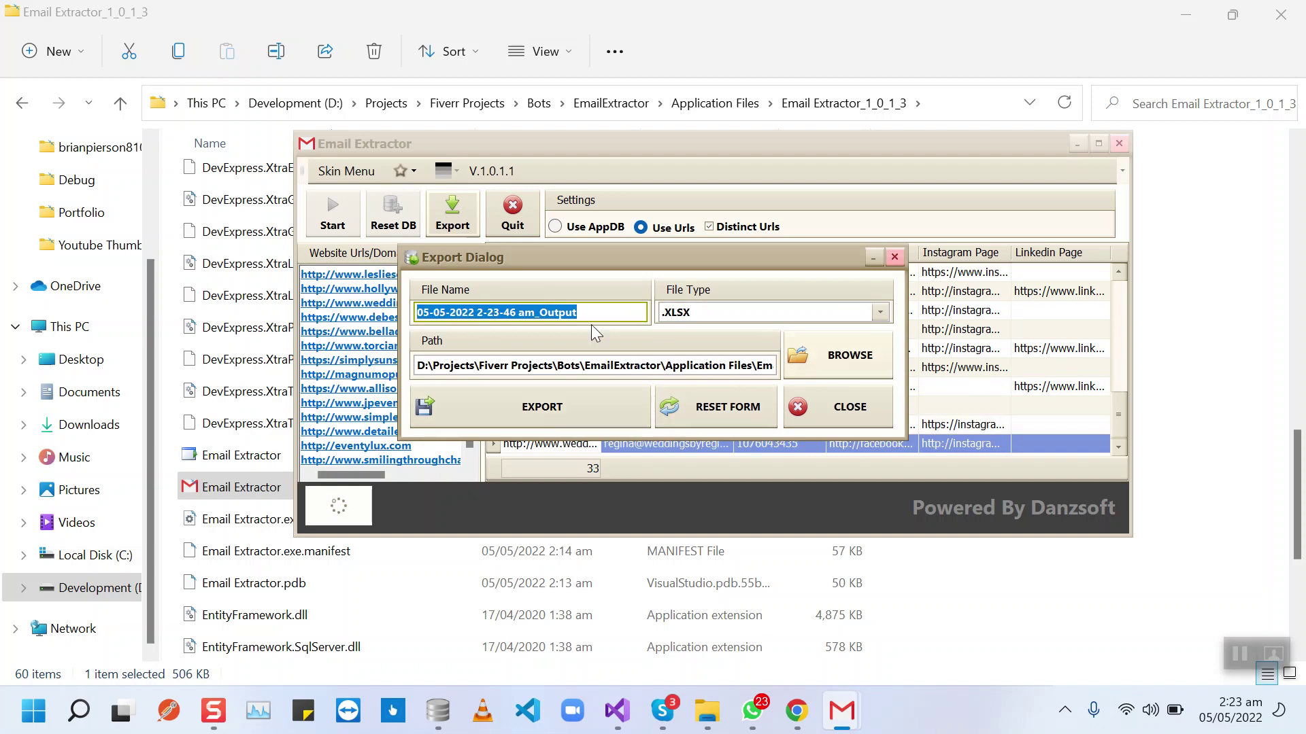
pyautogui.scroll(2, 272, 320)
pyautogui.scroll(10, 265, 327)
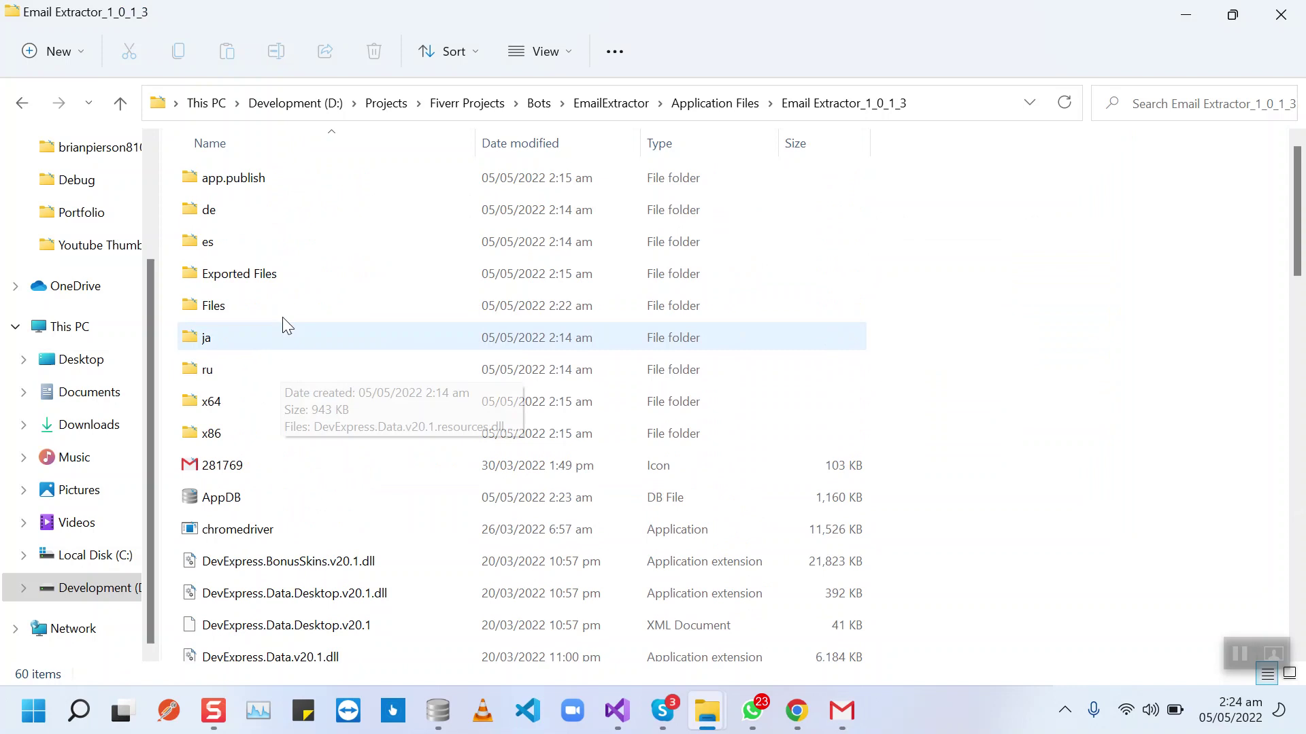
pyautogui.click(272, 276)
pyautogui.doubleClick(283, 273)
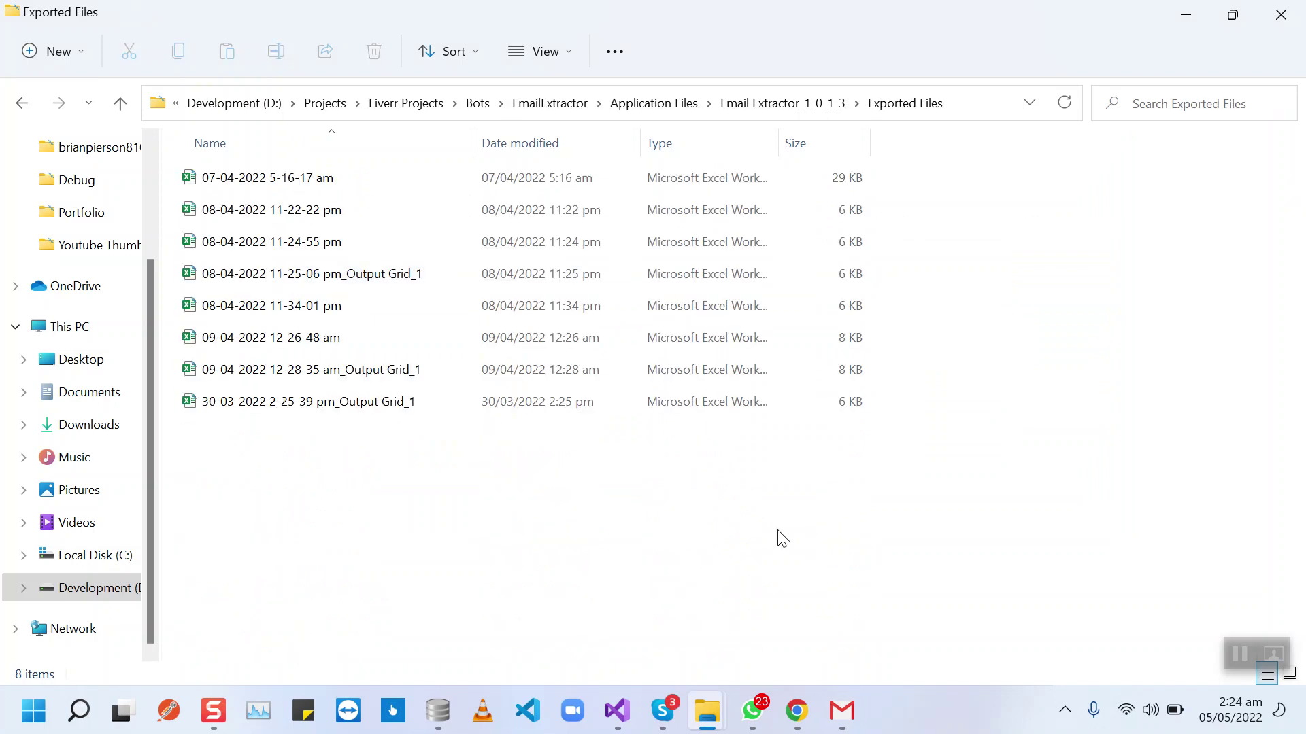
pyautogui.moveTo(842, 711)
pyautogui.click(739, 579)
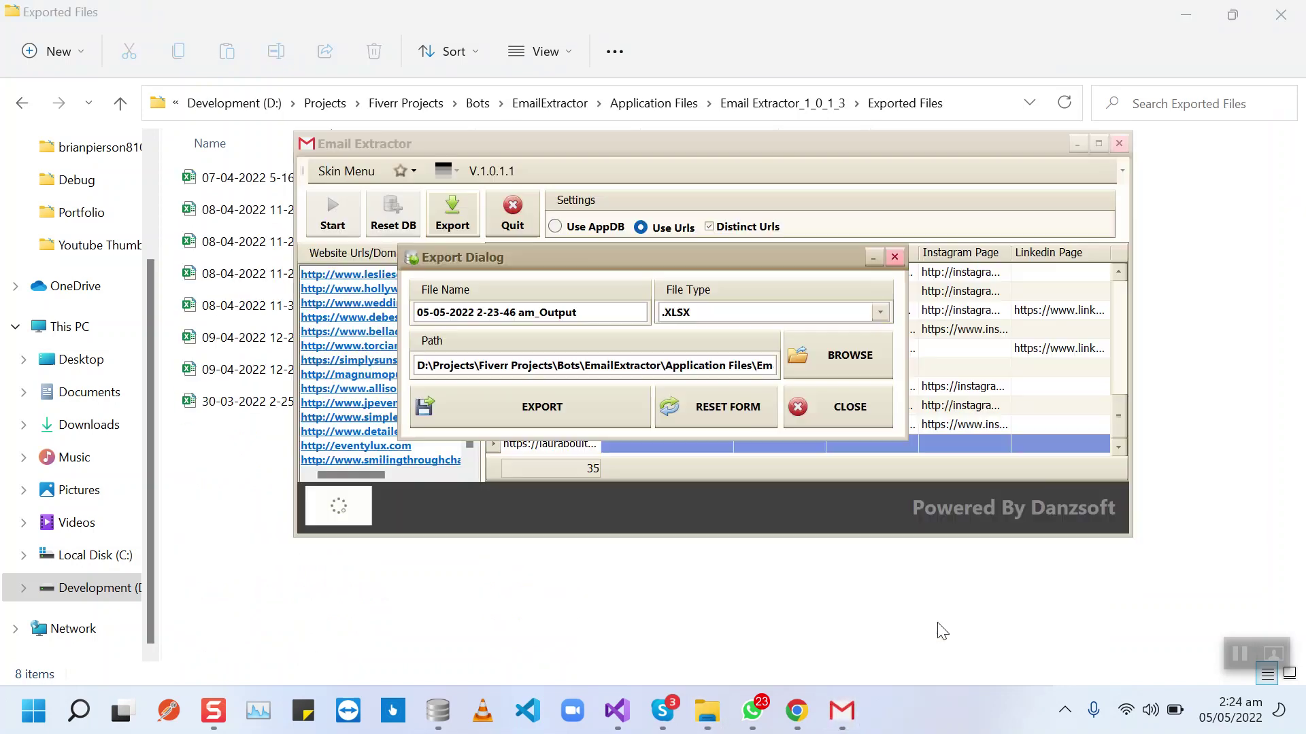
pyautogui.click(537, 415)
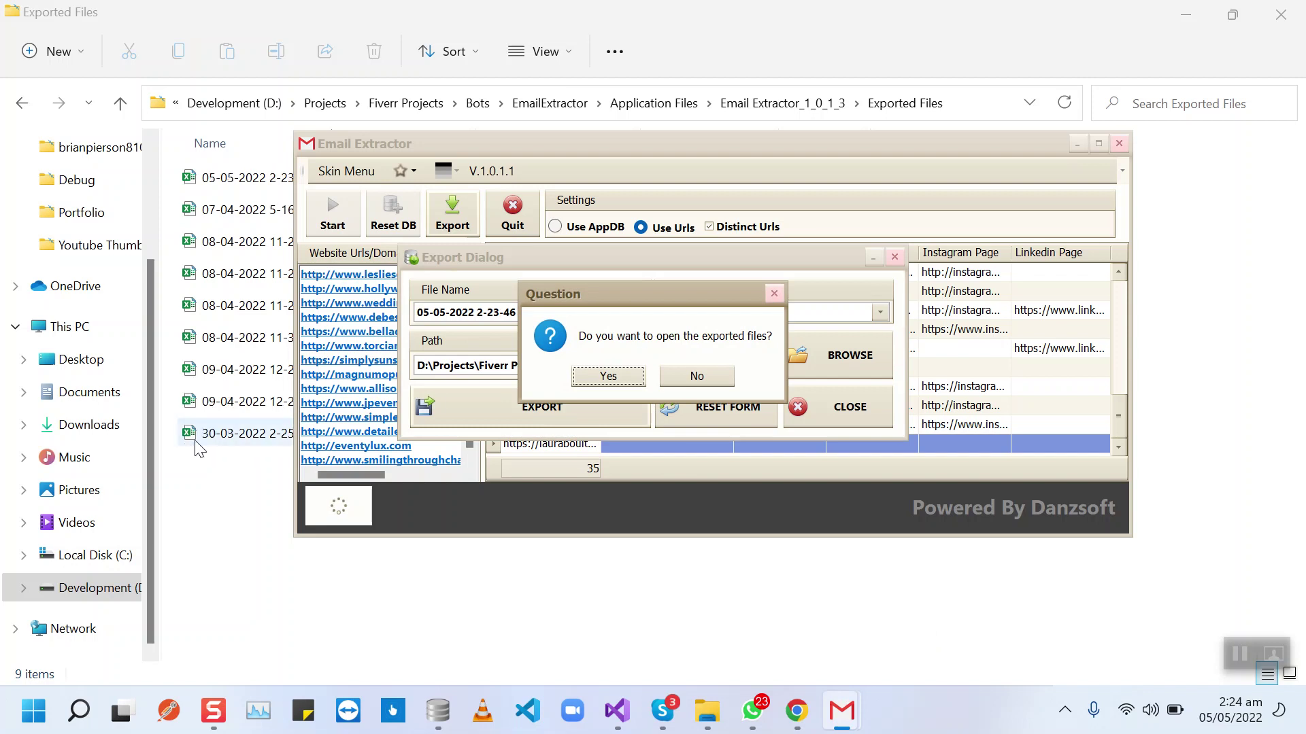
# Open the exported workbook in Excel and widen all columns to an equal larger width.
pyautogui.click(608, 378)
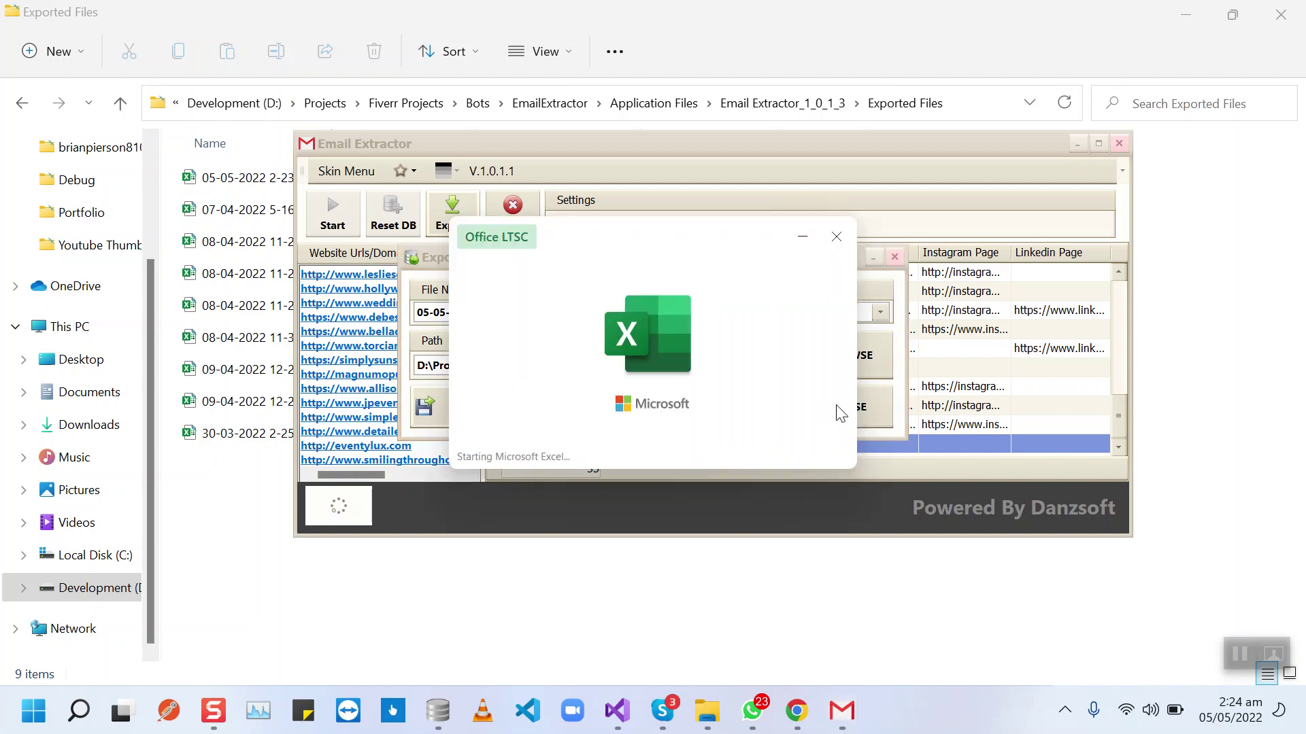
pyautogui.click(884, 410)
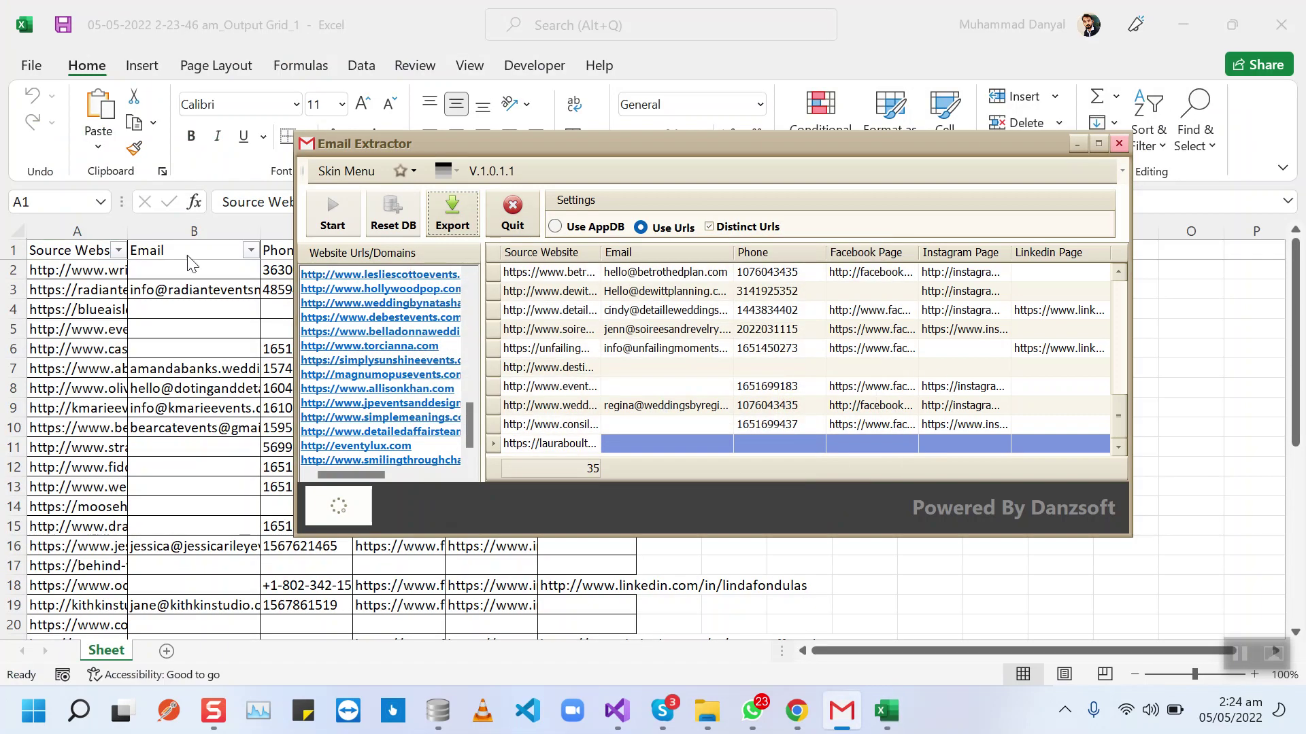
pyautogui.click(17, 232)
pyautogui.moveTo(127, 227); pyautogui.dragTo(223, 227)
pyautogui.click(207, 289)
# Make header row 1 bold on a yellow fill, then return to the extractor.
pyautogui.click(14, 251)
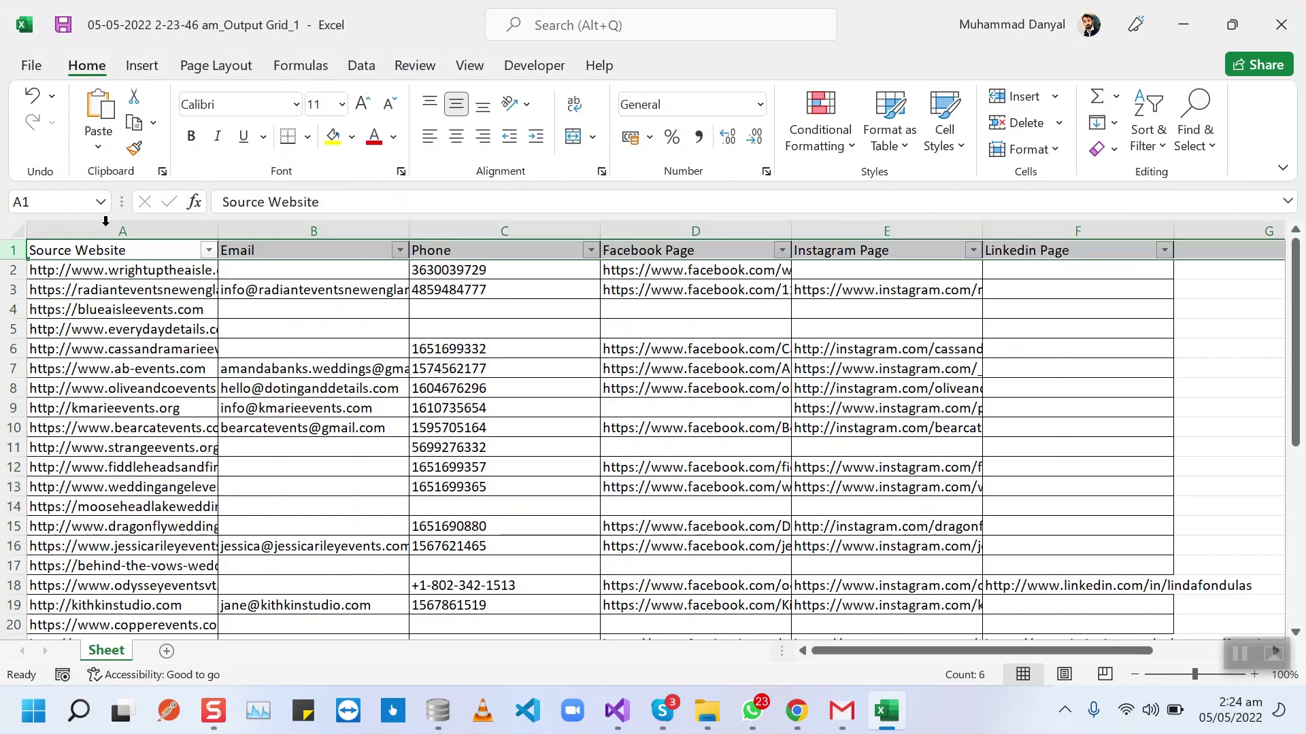
pyautogui.click(333, 136)
pyautogui.click(191, 136)
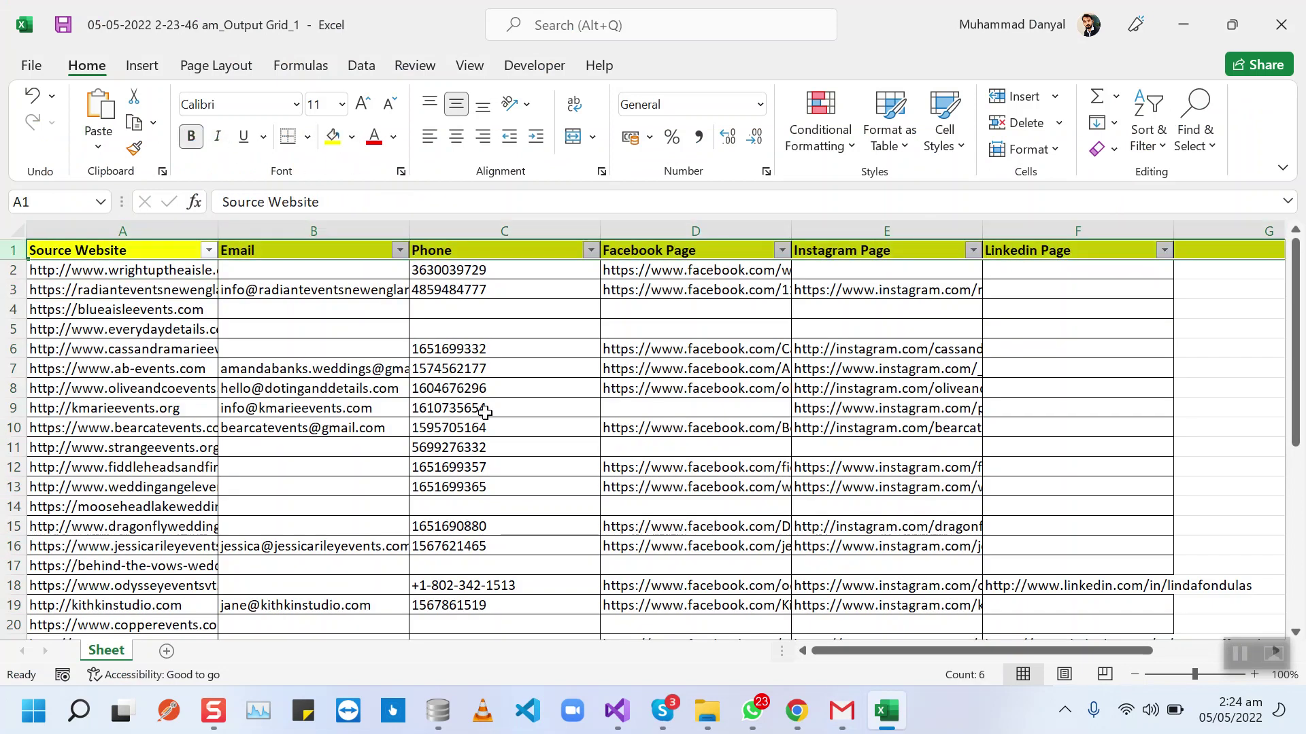
pyautogui.click(677, 416)
pyautogui.scroll(-7, 679, 436)
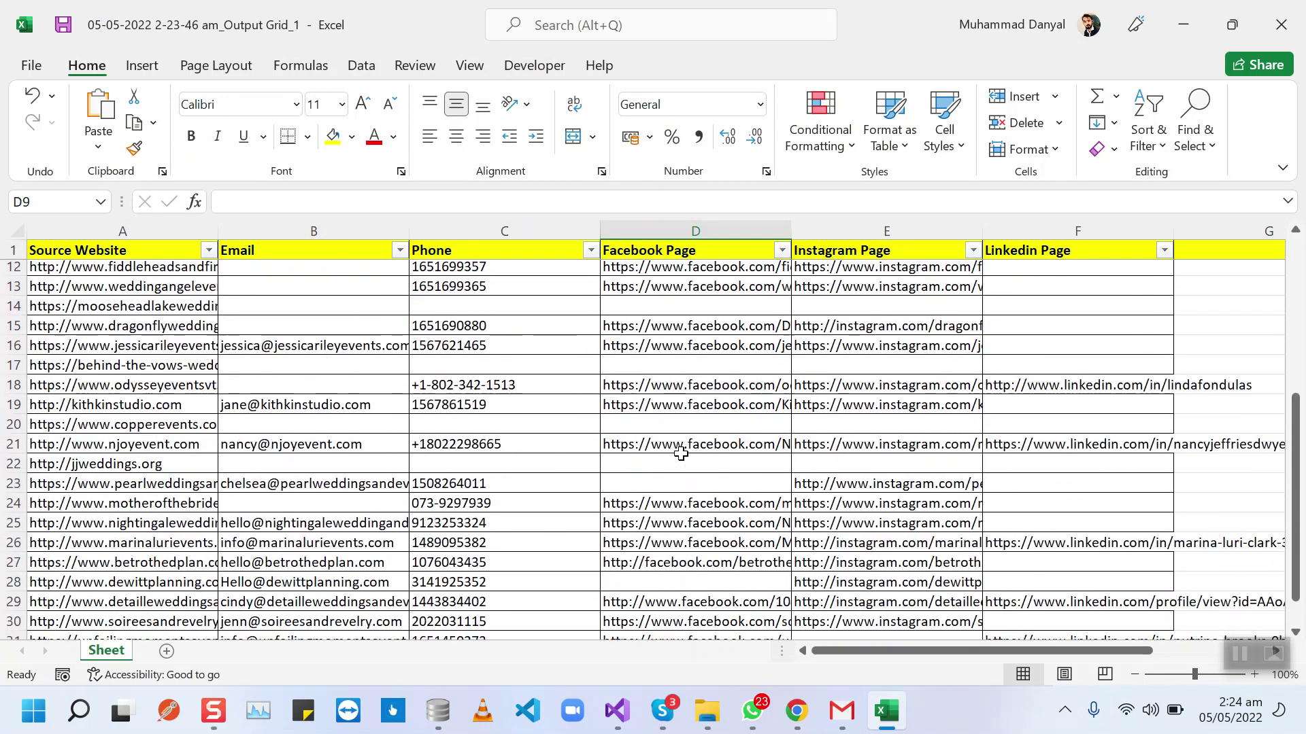
pyautogui.scroll(7, 681, 452)
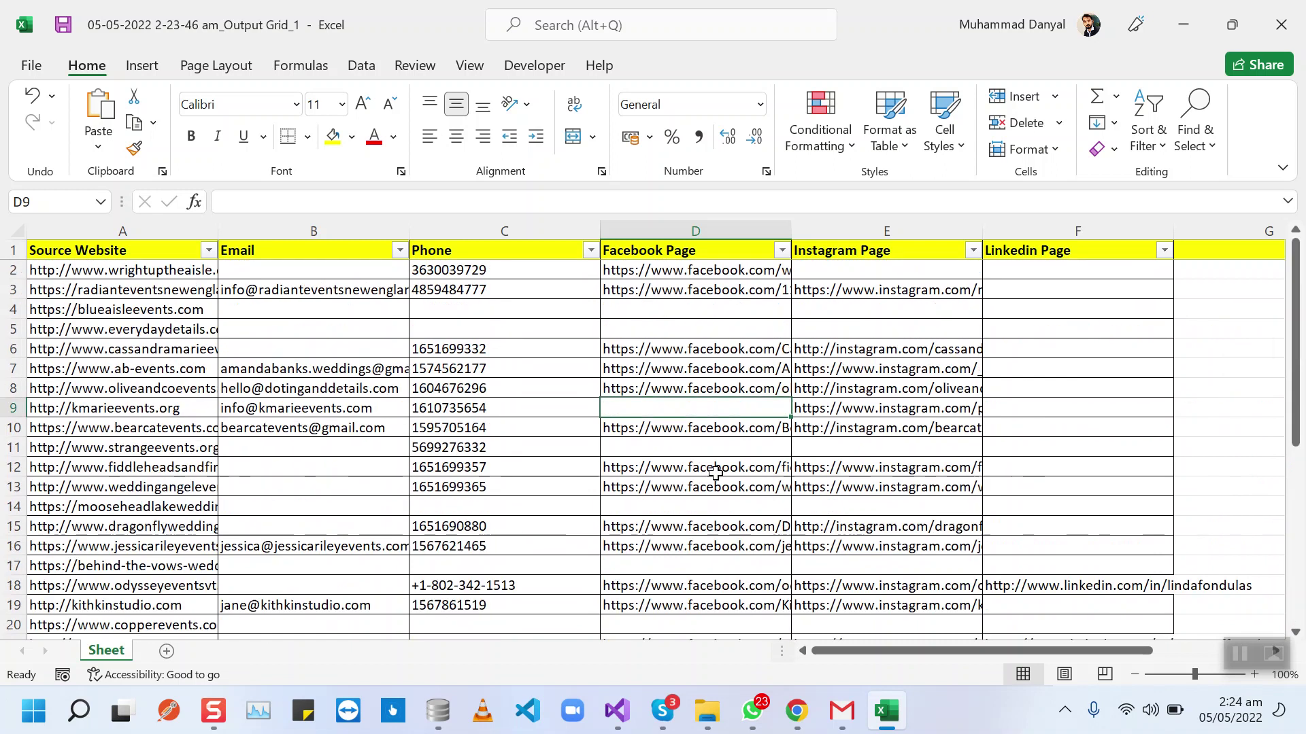
pyautogui.click(1183, 24)
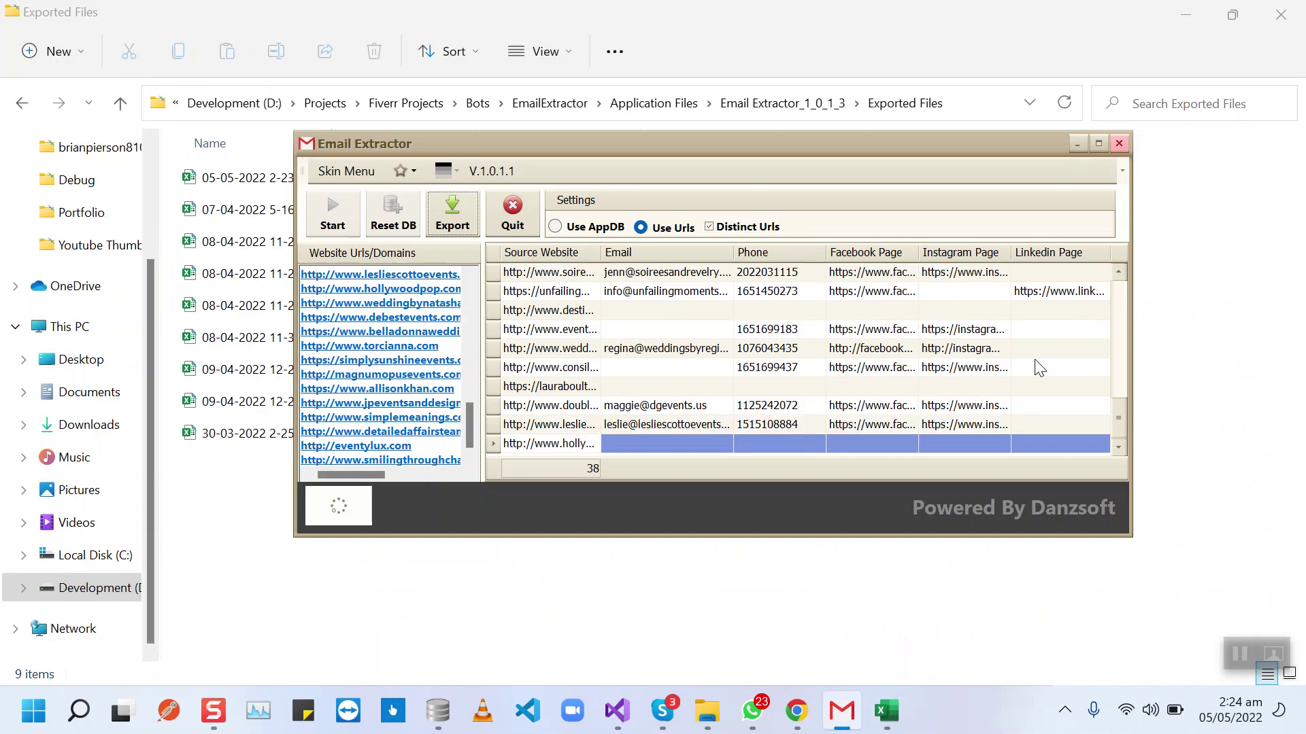